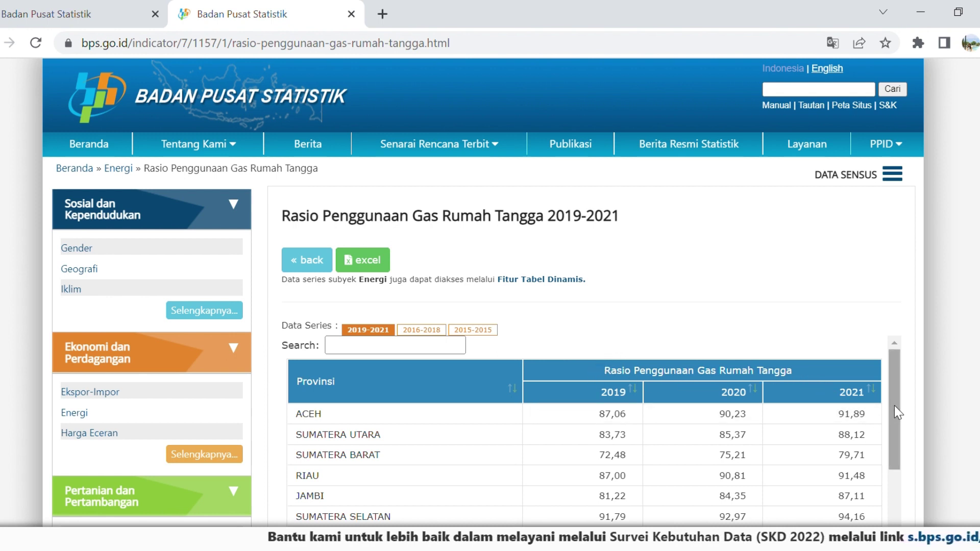
mouse_move(898, 411)
left_mouse_down()
mouse_move(902, 542)
mouse_move(887, 404)
left_mouse_up()
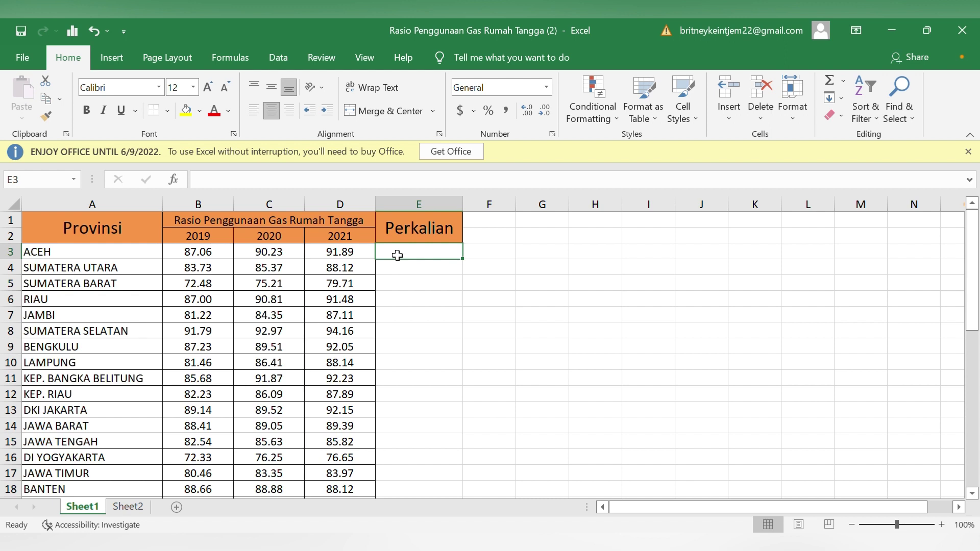
Enter the formula =b3*c3*d3 in cell E3 of the Perkalian column to multiply Aceh's three yearly ratios.
type("=")
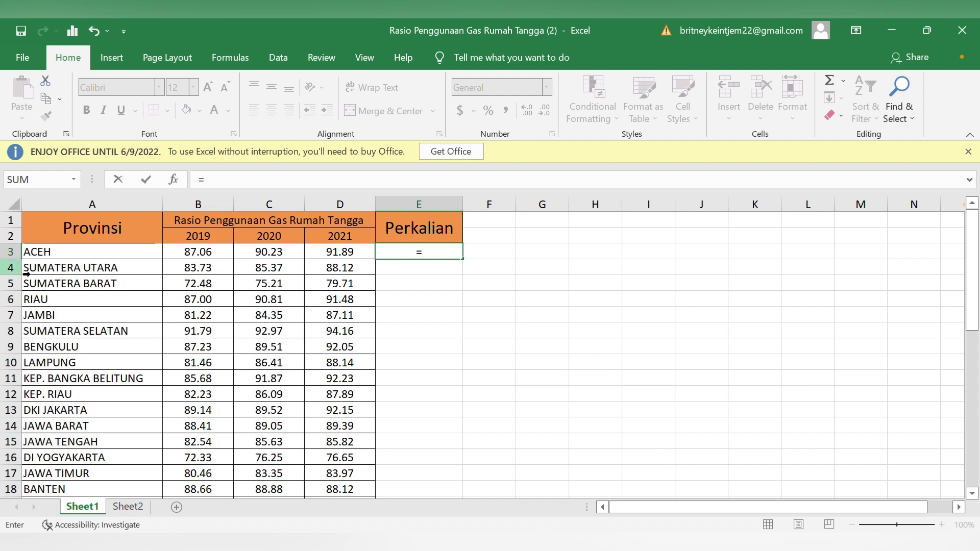
type("b3*")
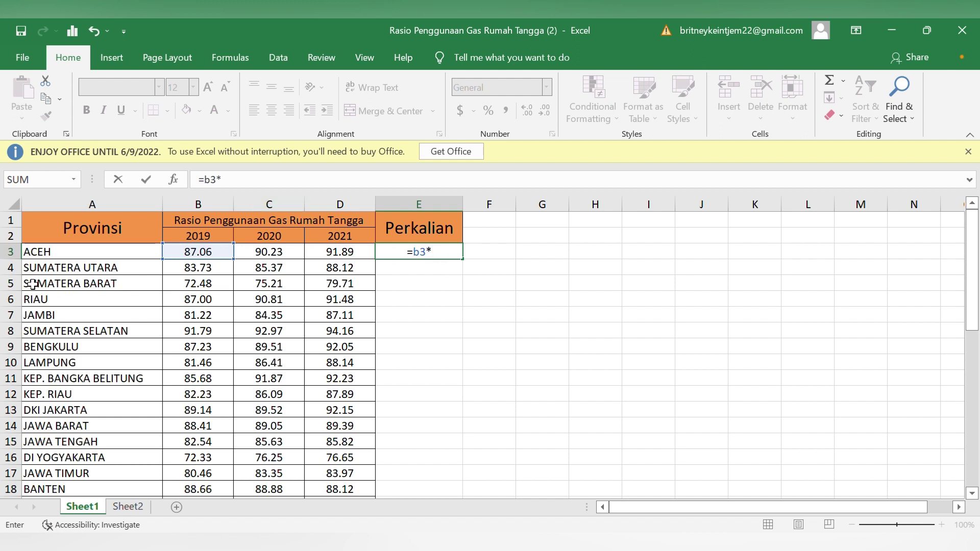
type("c3")
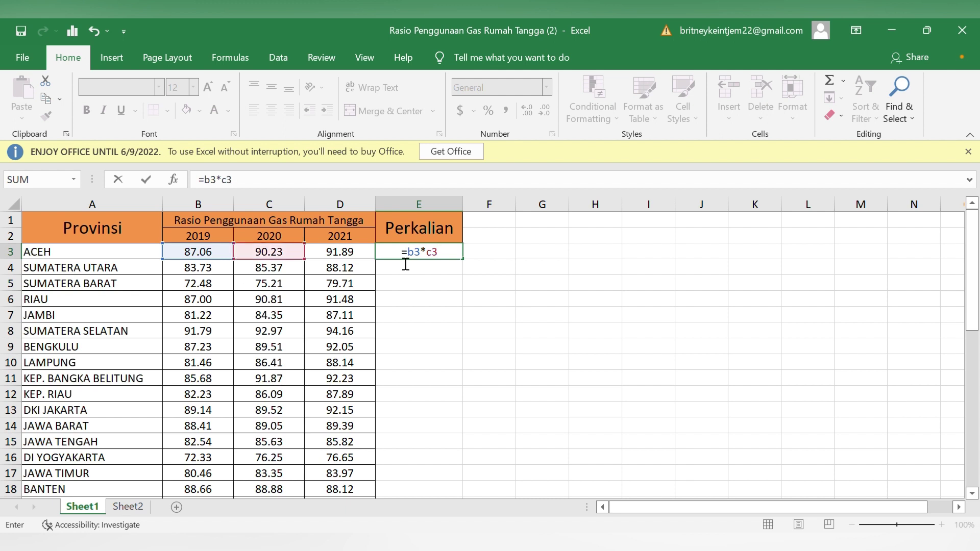
type("*d3")
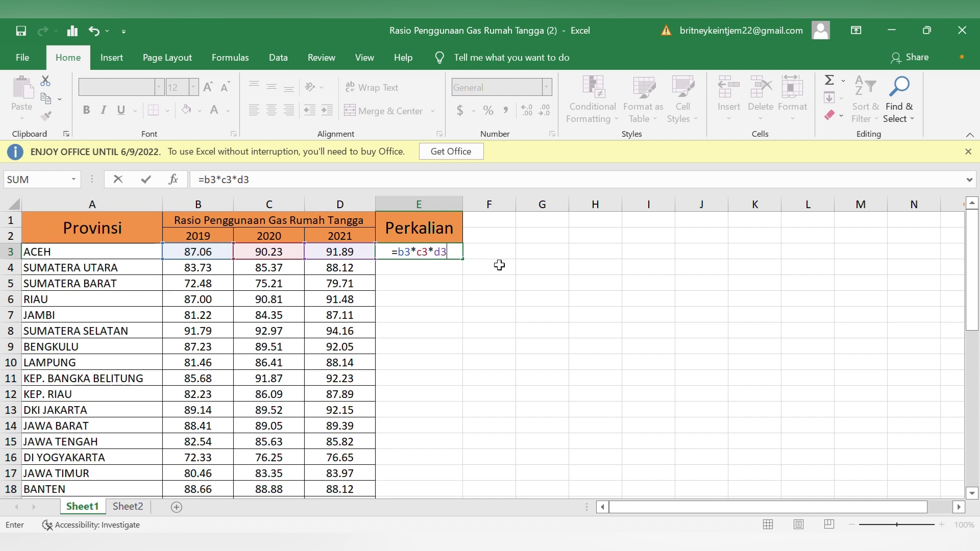
key("Return")
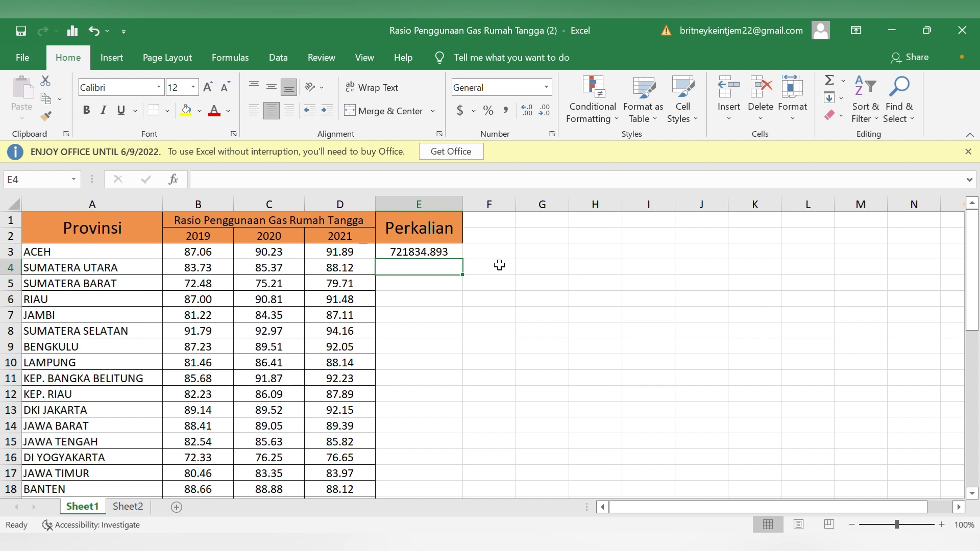
Clear the multiplication formula from Aceh's Perkalian cell E3.
left_click(449, 255)
double_click(450, 256)
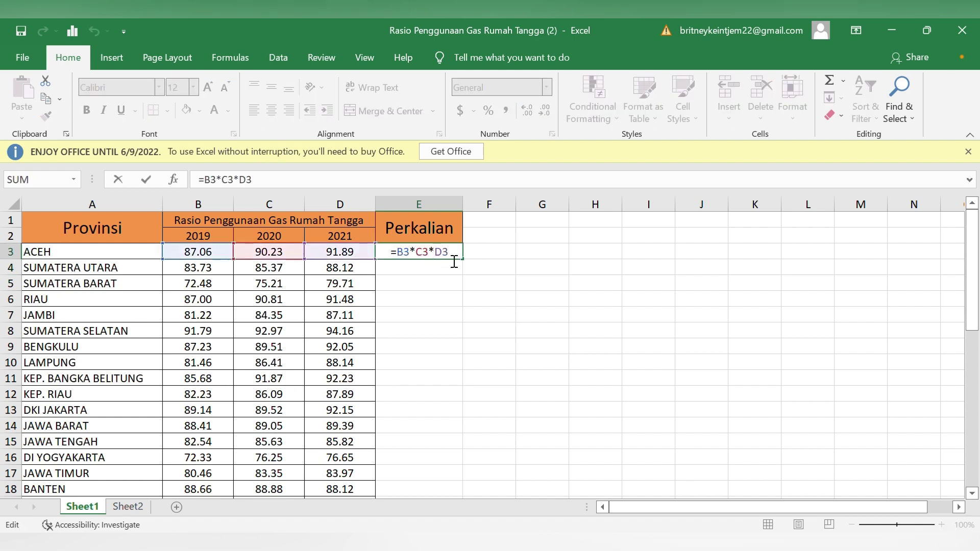
key("BackSpace")
key("BackSpace")
key("BackSpace")
key("BackSpace")
key("BackSpace")
key("BackSpace")
key("BackSpace")
key("BackSpace")
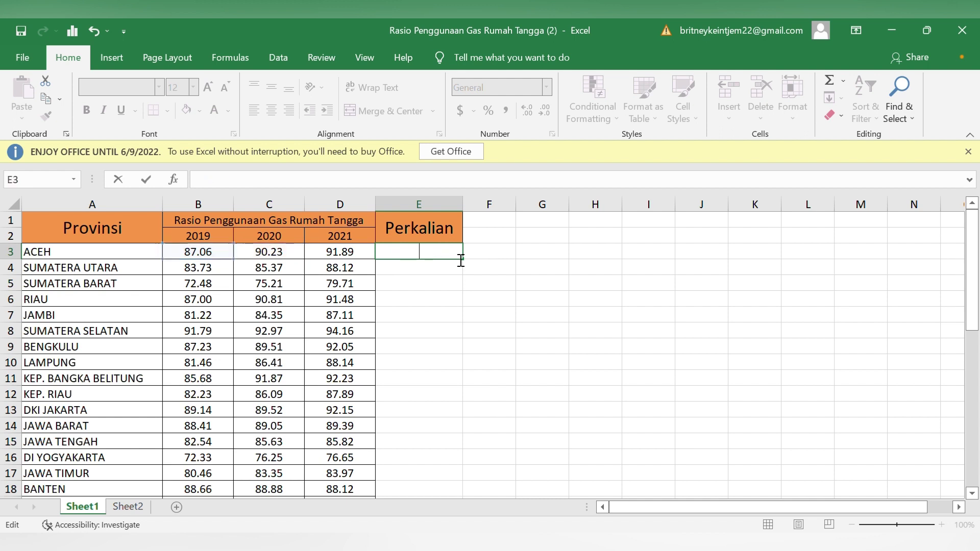
key("BackSpace")
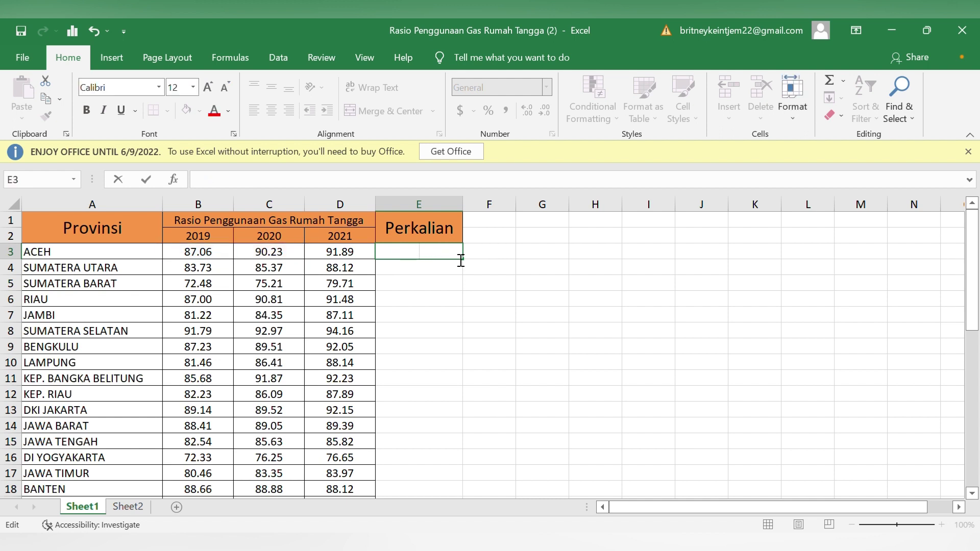
Build the formula =B3*C3*D3 in cell E3 by referencing Aceh's 2019, 2020 and 2021 cells.
type("=")
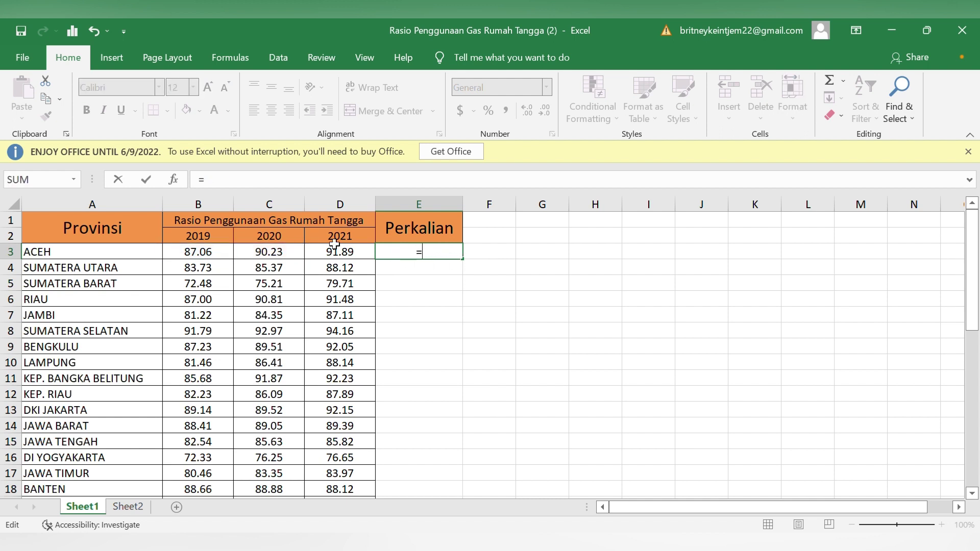
left_click(222, 254)
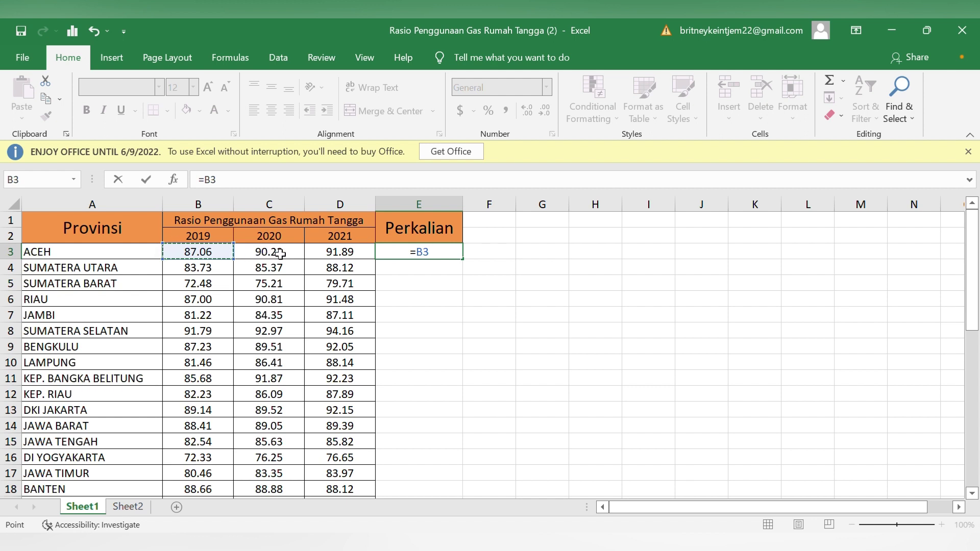
type("*")
left_click(281, 254)
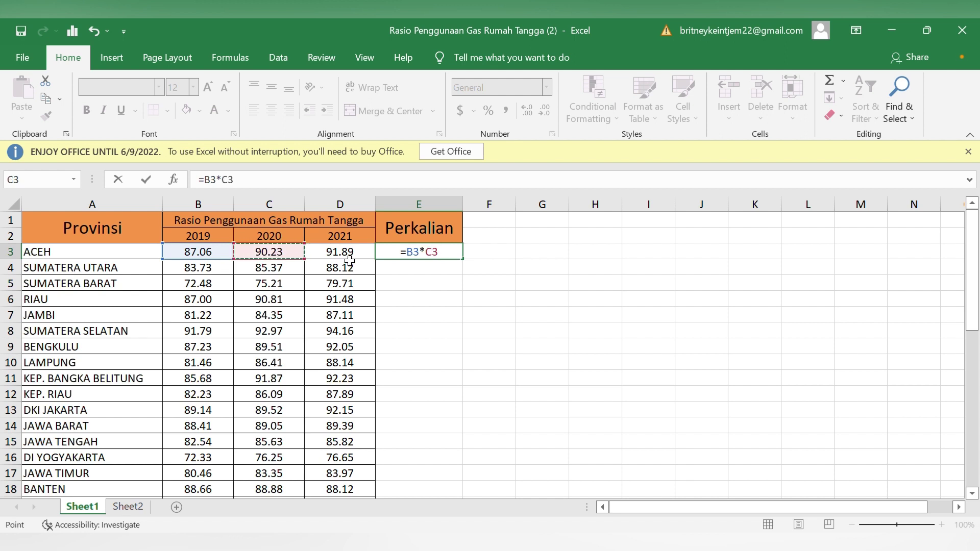
type("*")
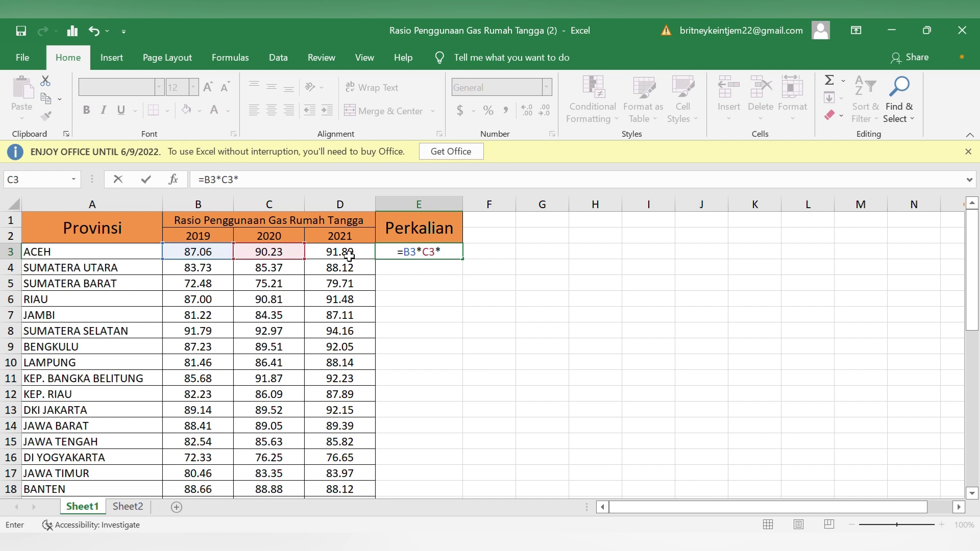
left_click(349, 256)
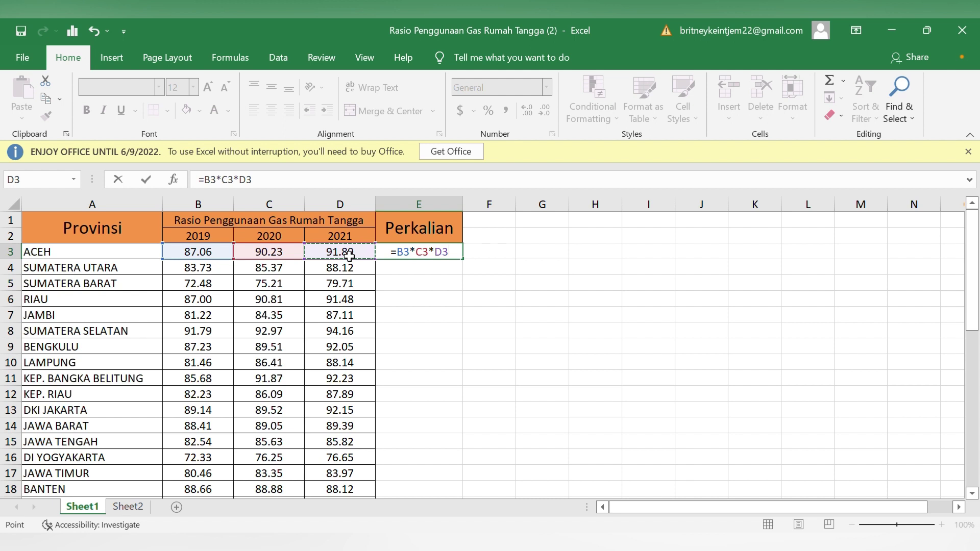
key("Return")
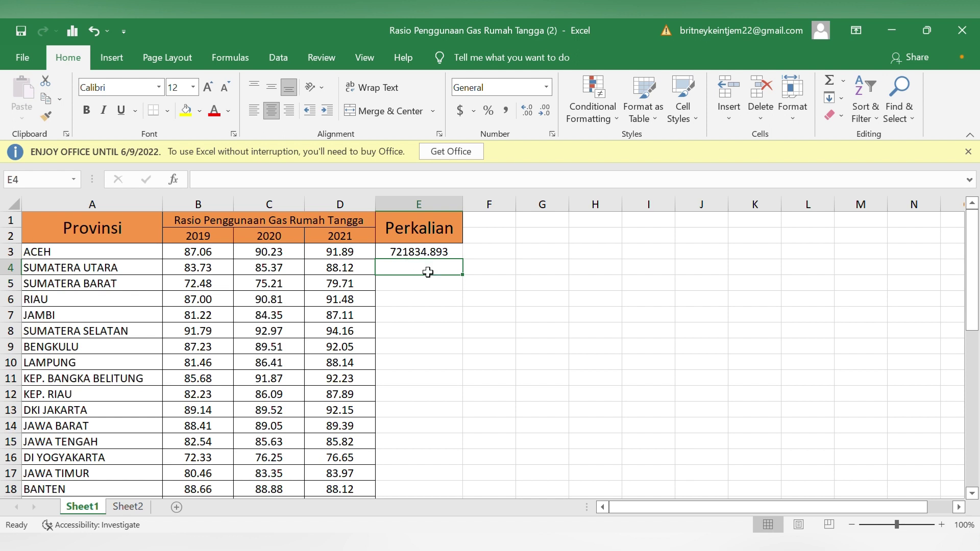
Enter the formula =B4*C4*D4 in cell E4 to multiply Sumatera Utara's 2019, 2020 and 2021 values.
type("=")
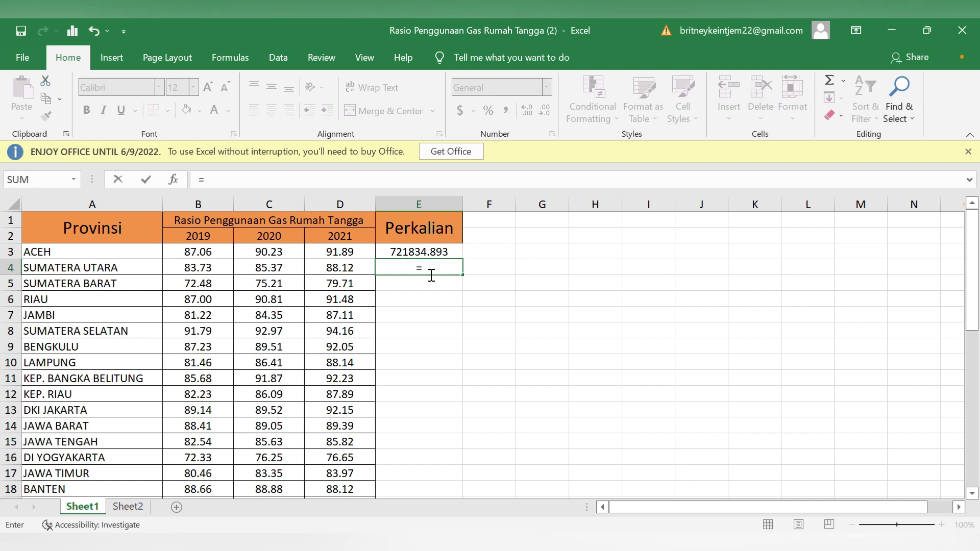
left_click(219, 274)
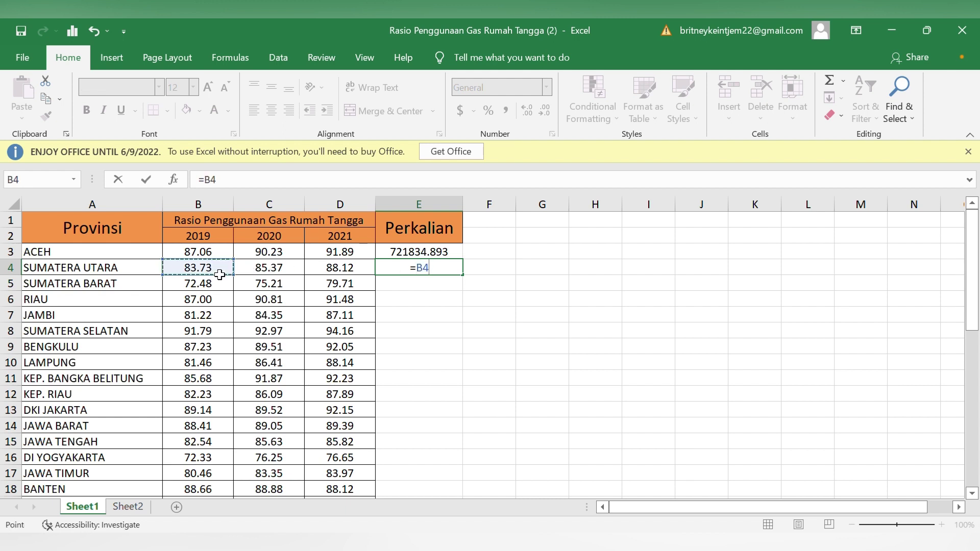
type("*")
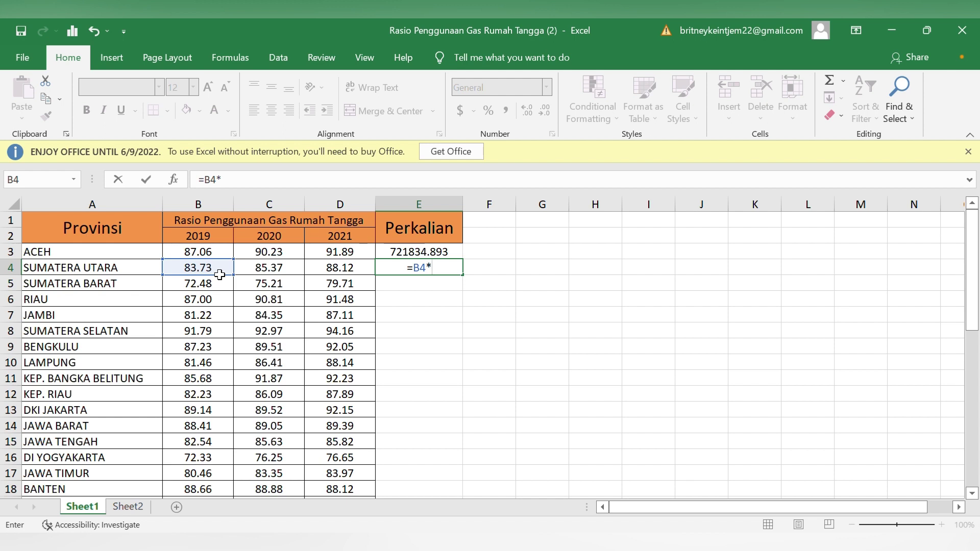
left_click(267, 273)
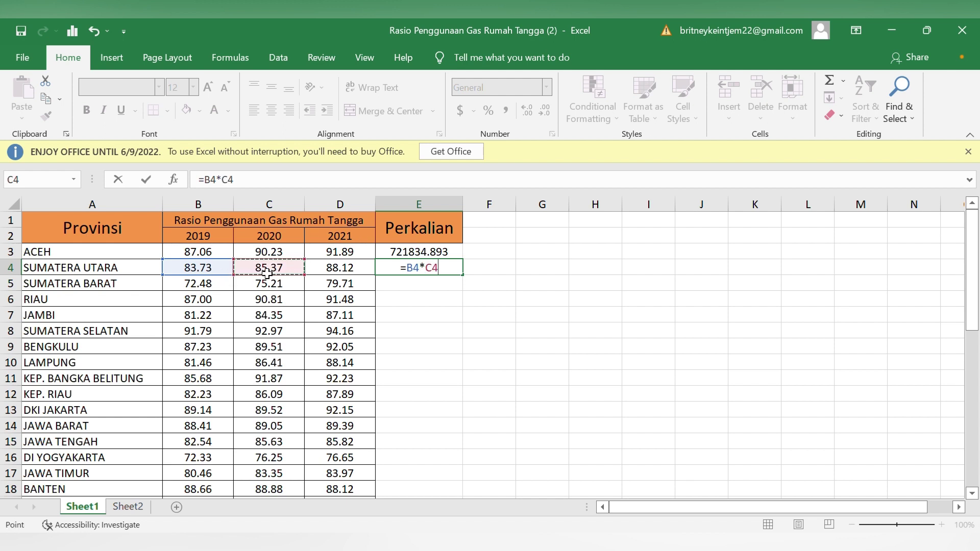
type("*")
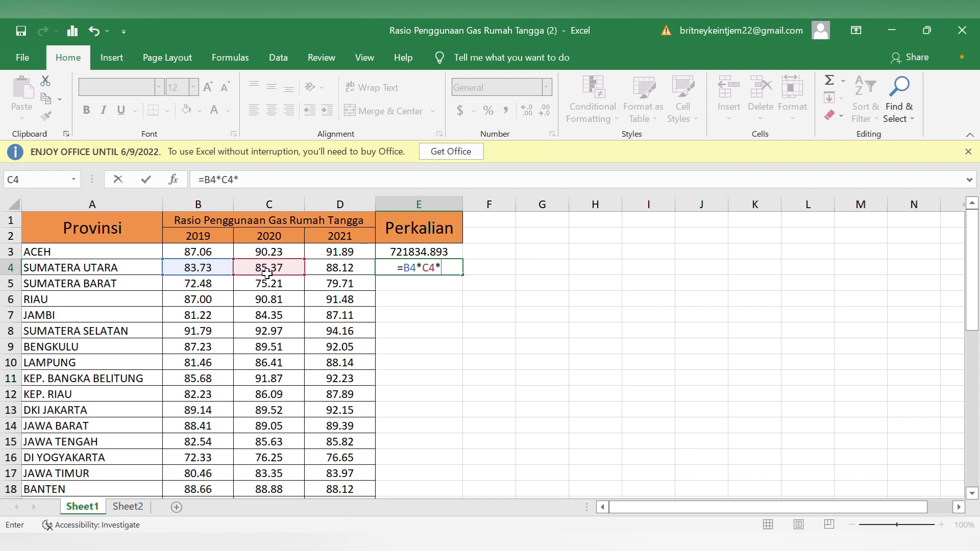
left_click(350, 273)
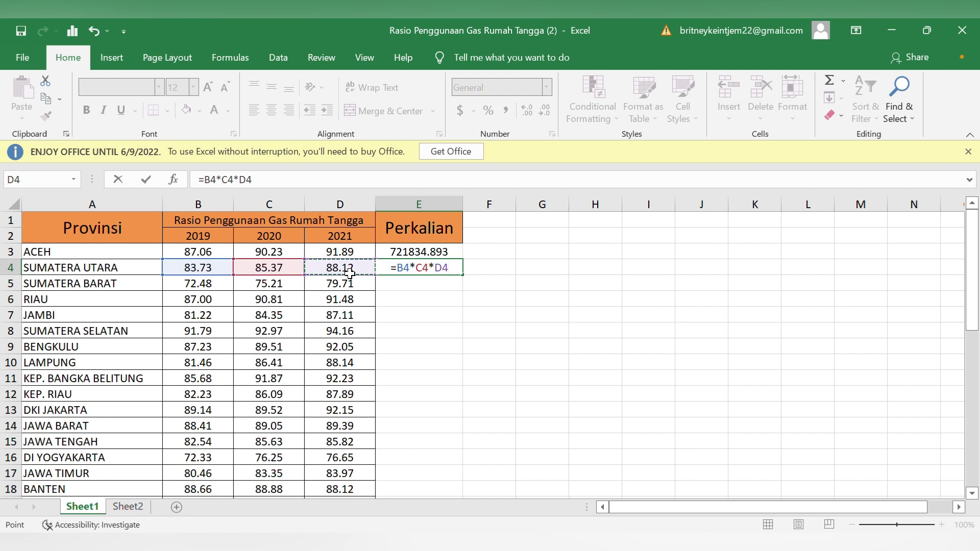
key("Return")
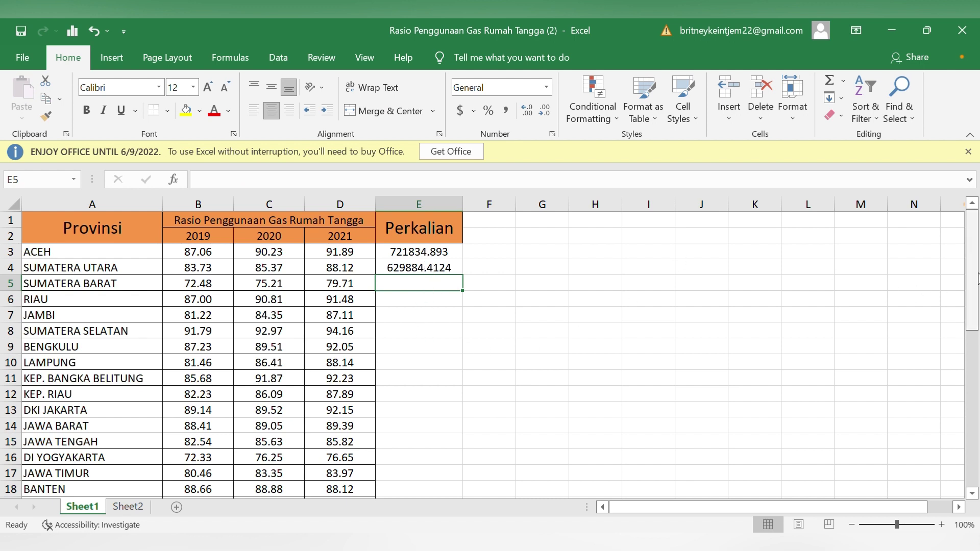
Fill the multiplication formula from cell E4 down the Perkalian column to the Indonesia row, E37.
left_click_drag(976, 289, 954, 269)
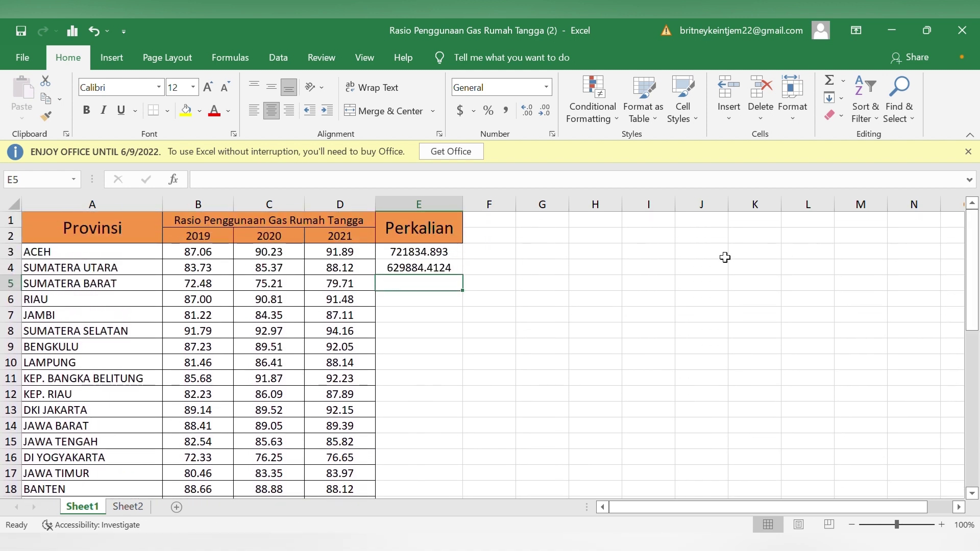
left_click(453, 269)
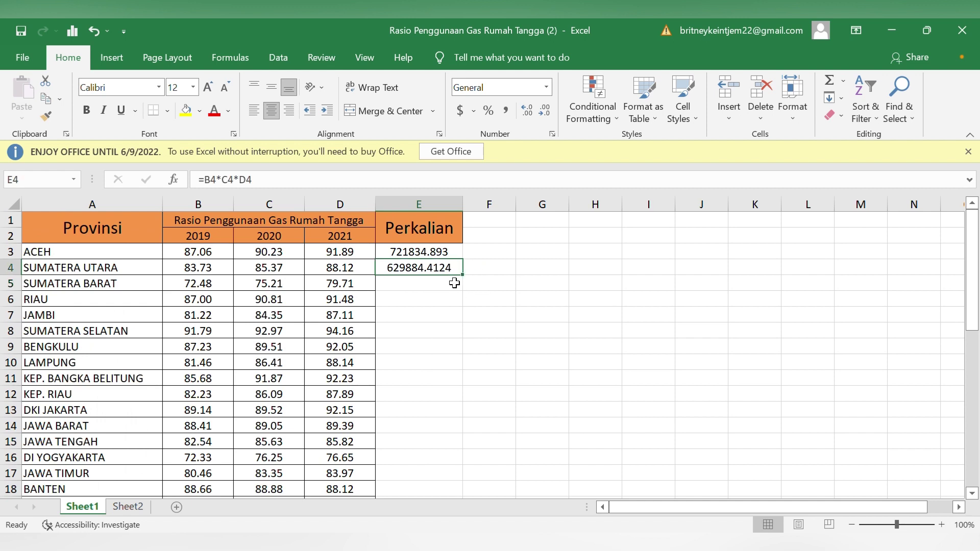
left_click_drag(467, 281, 430, 440)
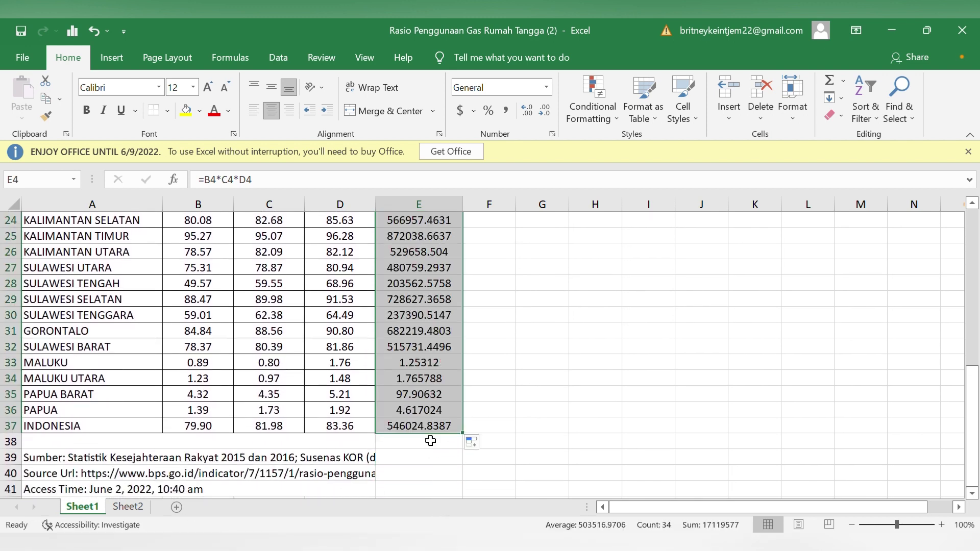
left_click_drag(975, 416, 972, 254)
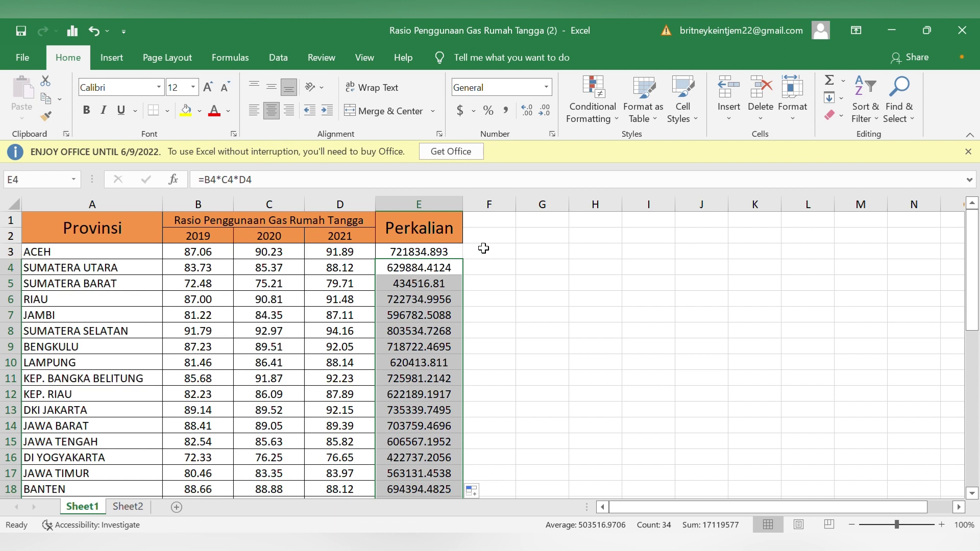
left_click(485, 241)
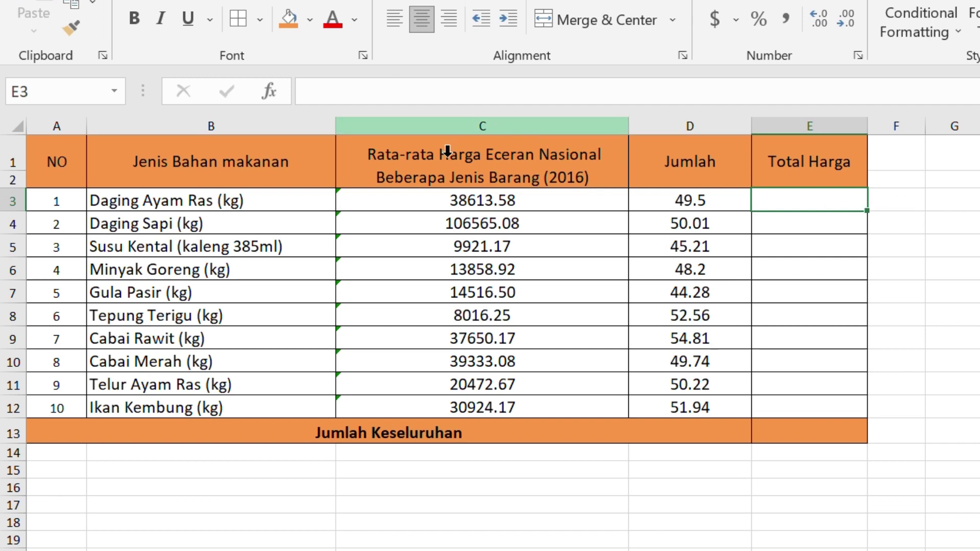
Examine the food price table's Jenis Bahan makanan, average retail price and Jumlah columns, including the quantities of the first items.
left_click(473, 174)
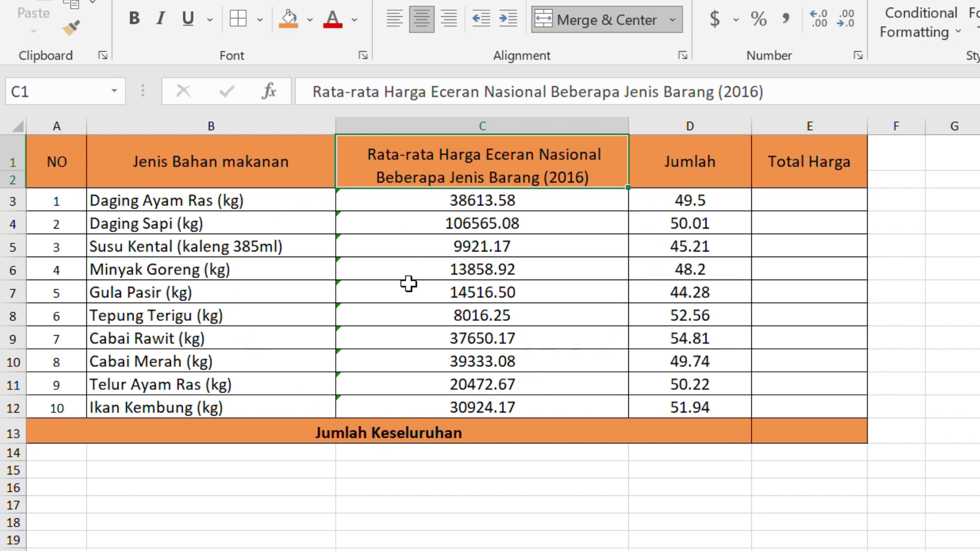
left_click(320, 164)
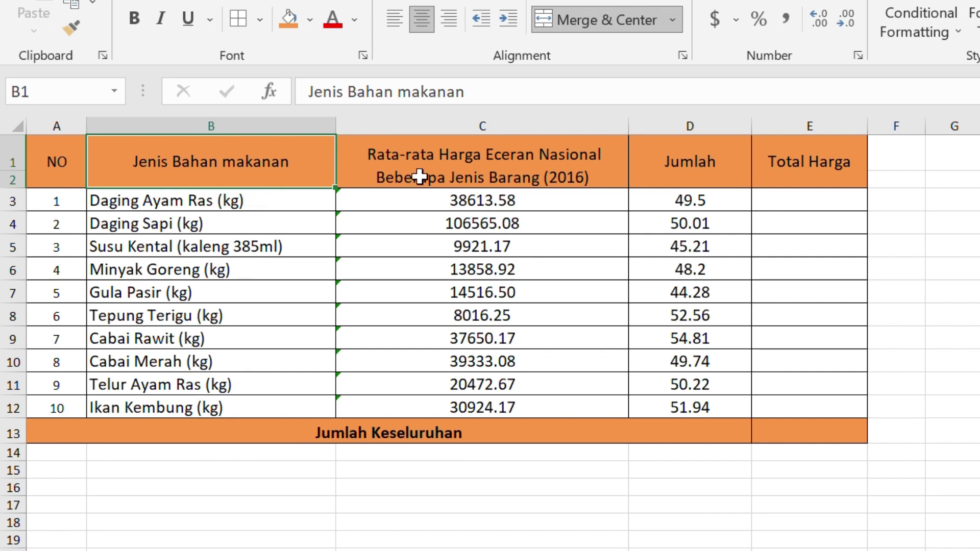
left_click(693, 179)
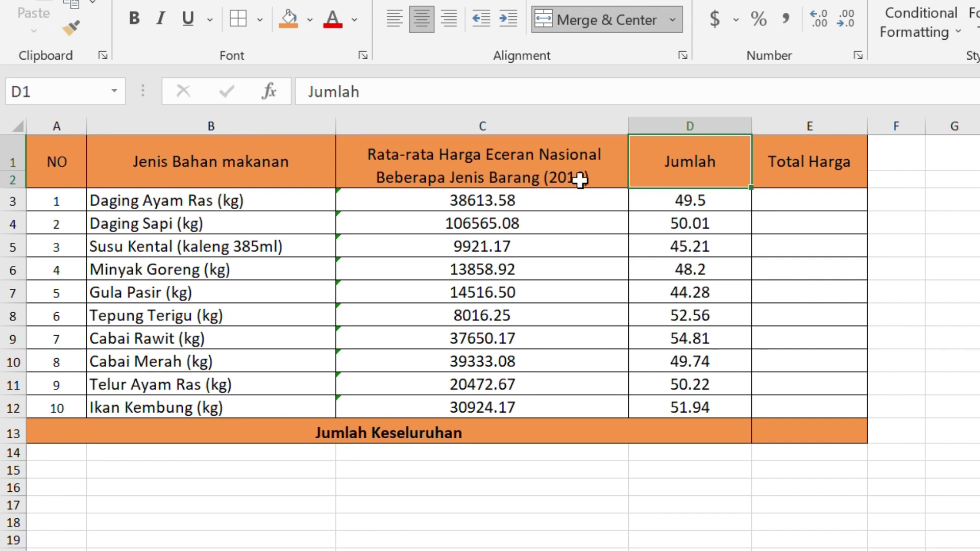
left_click(300, 172)
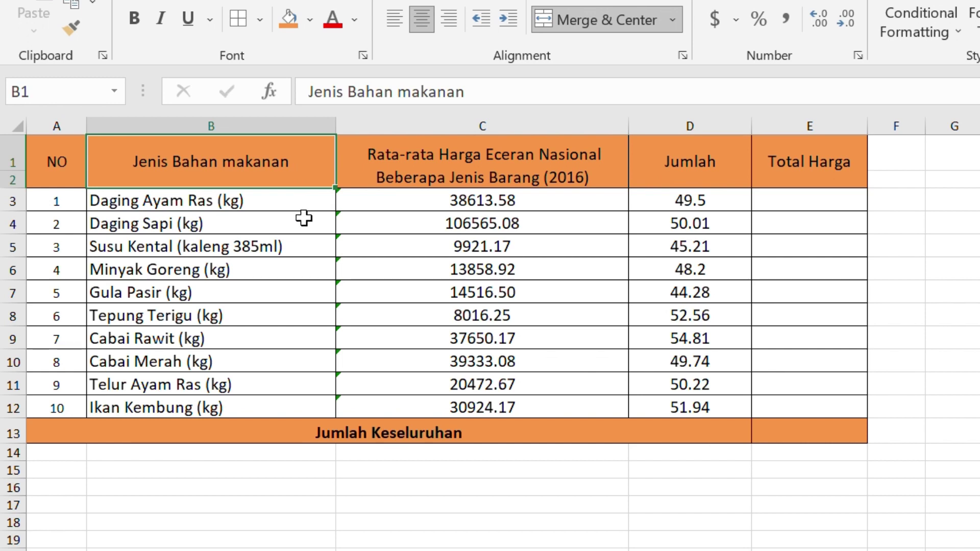
left_click(688, 209)
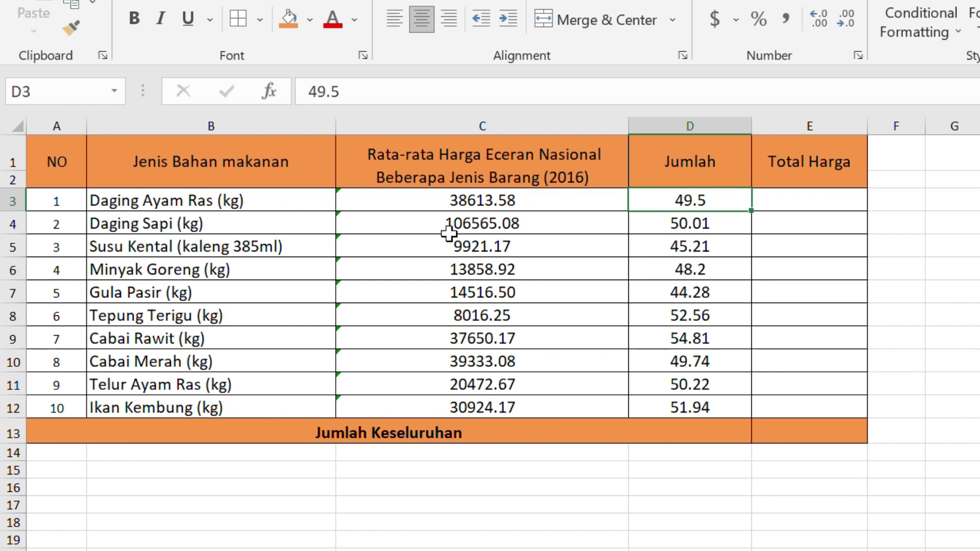
left_click(299, 229)
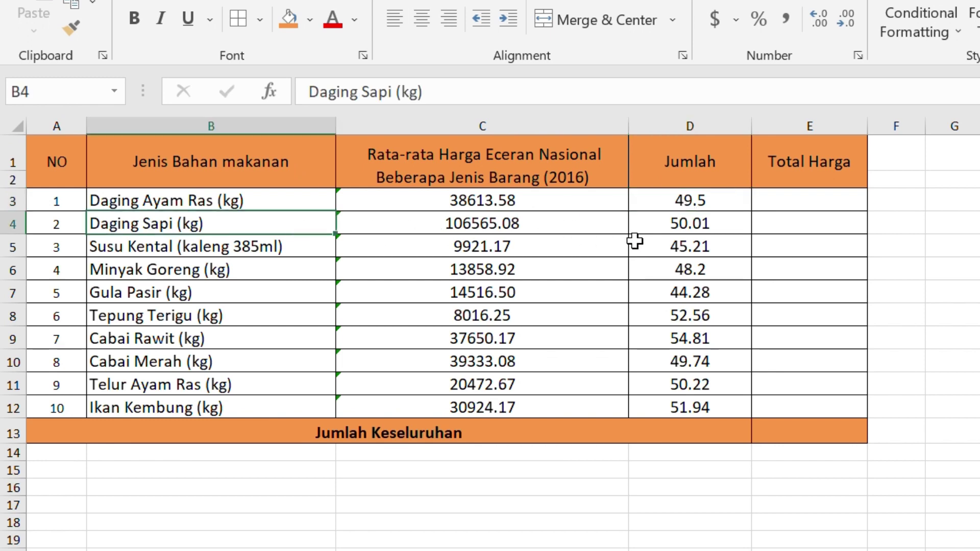
left_click(718, 232)
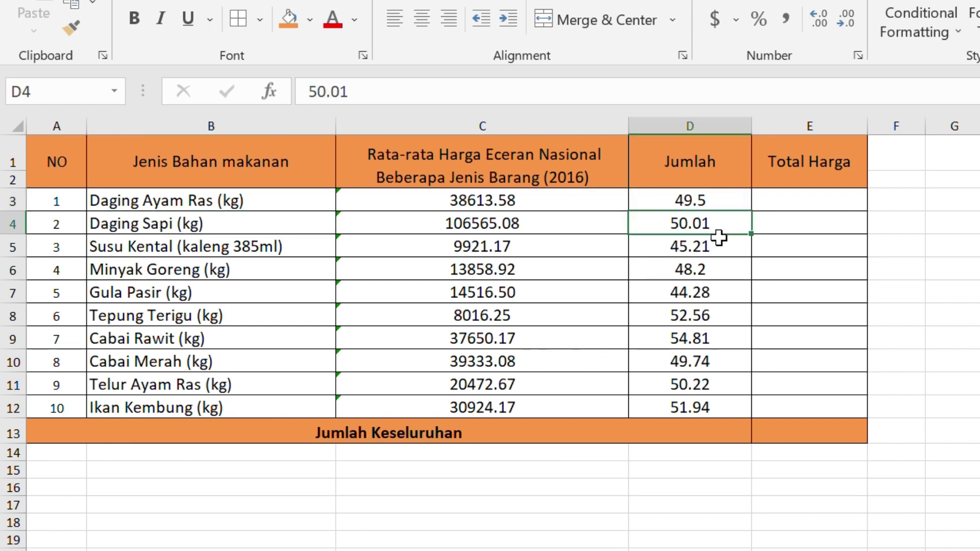
left_click(310, 256)
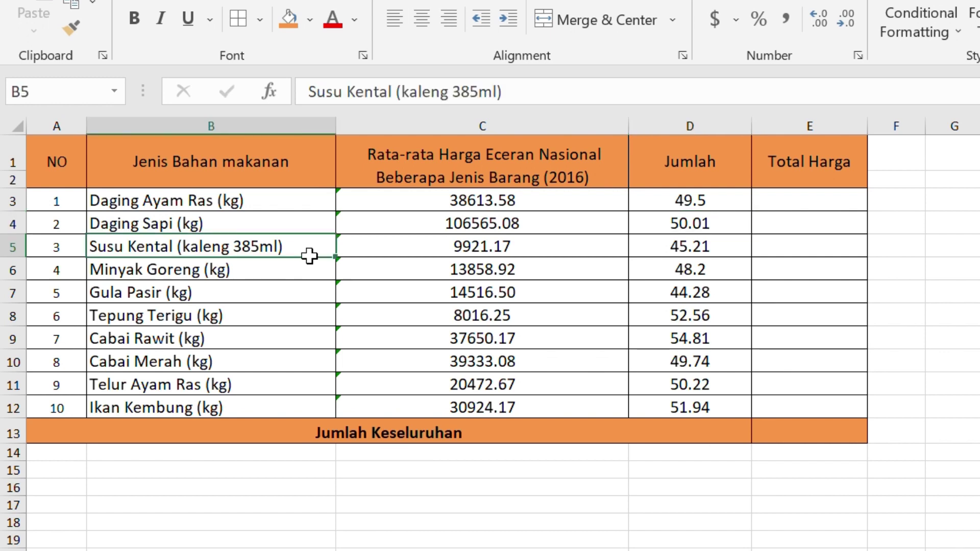
Examine the quantities from Susu Kental to Ikan Kembung, then the average retail price and Total Harga headers.
left_click(712, 258)
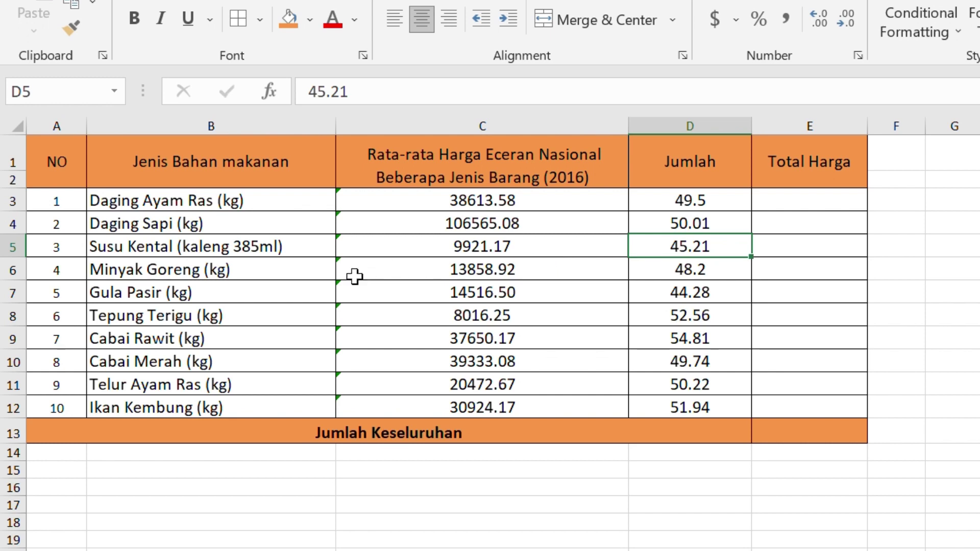
left_click(309, 277)
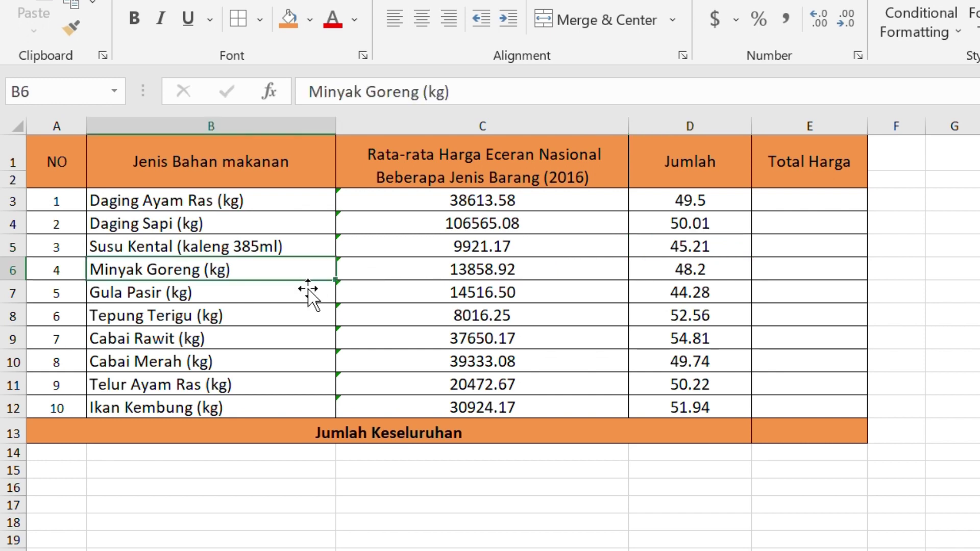
left_click(718, 279)
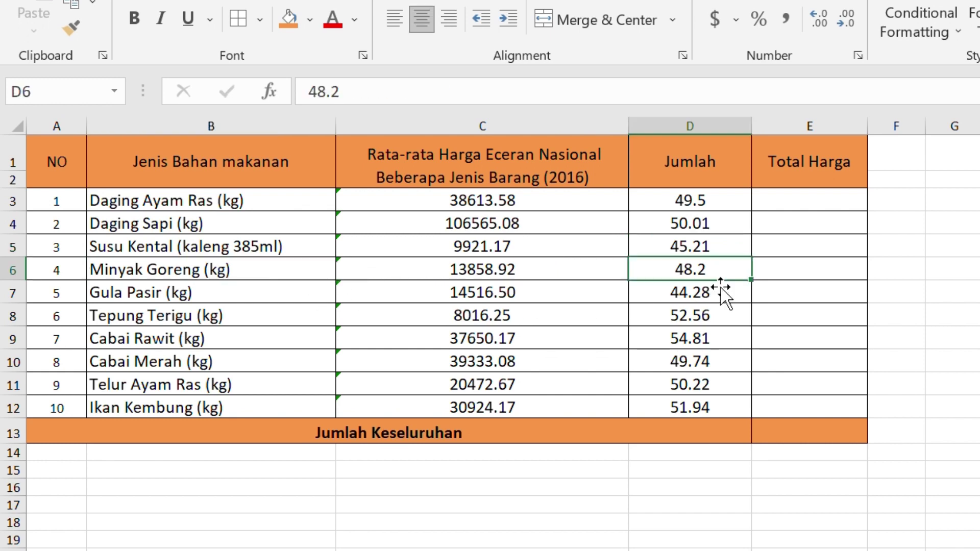
left_click(258, 300)
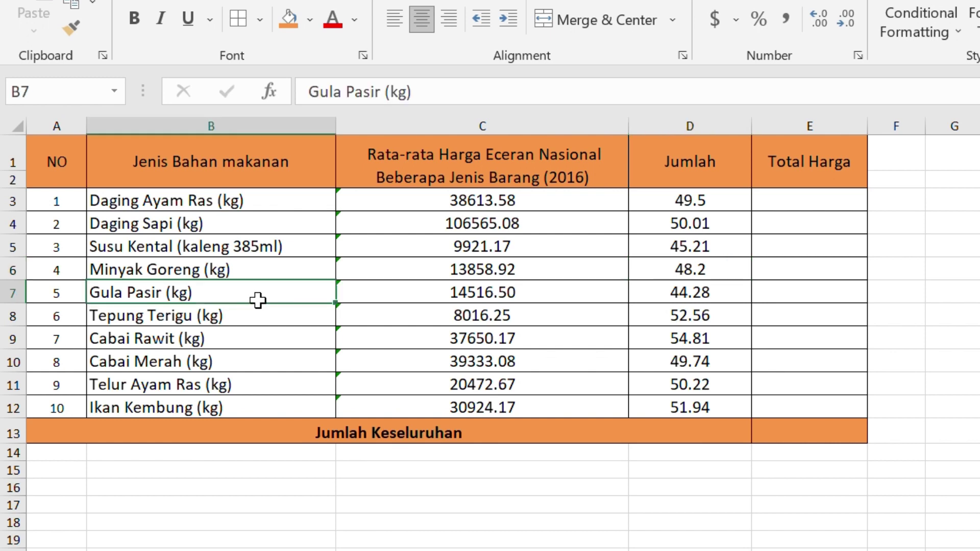
left_click(711, 296)
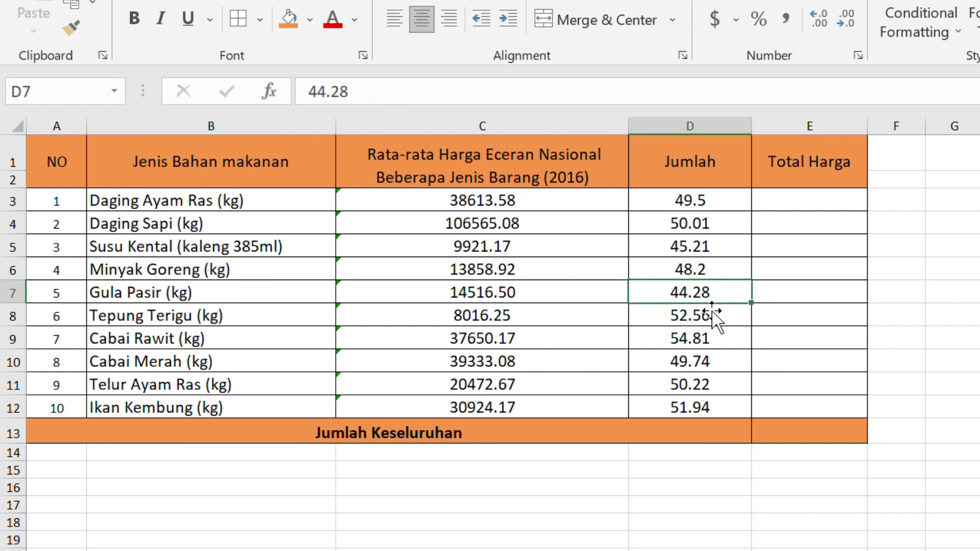
left_click(283, 329)
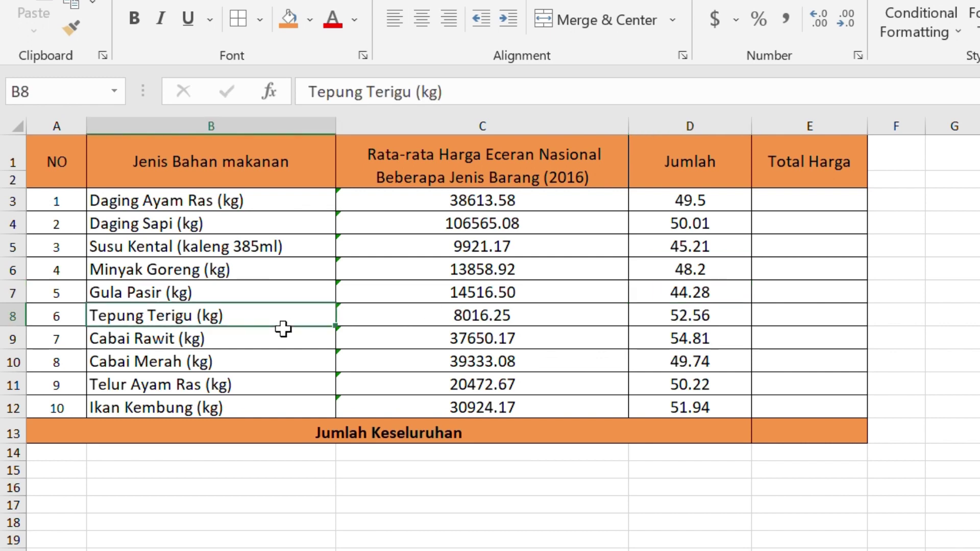
left_click(703, 323)
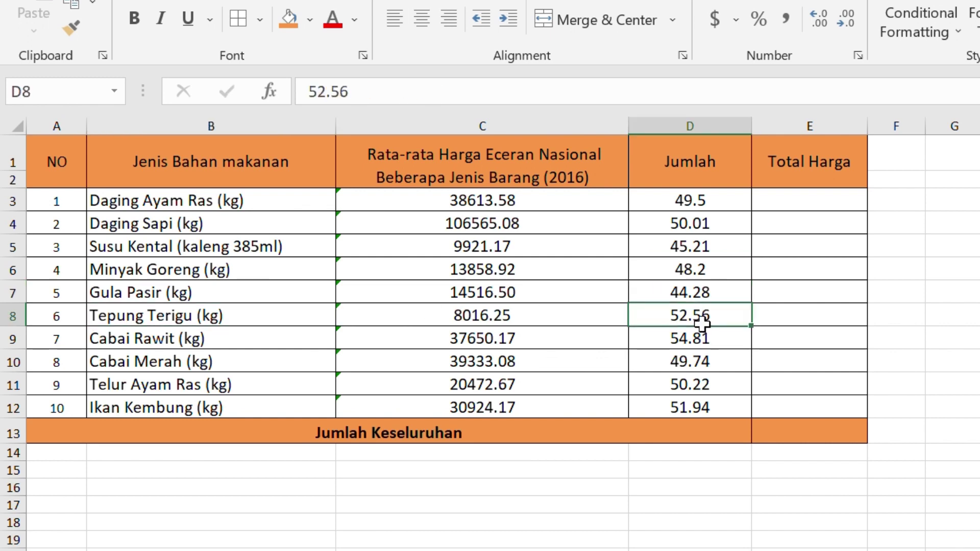
left_click(286, 349)
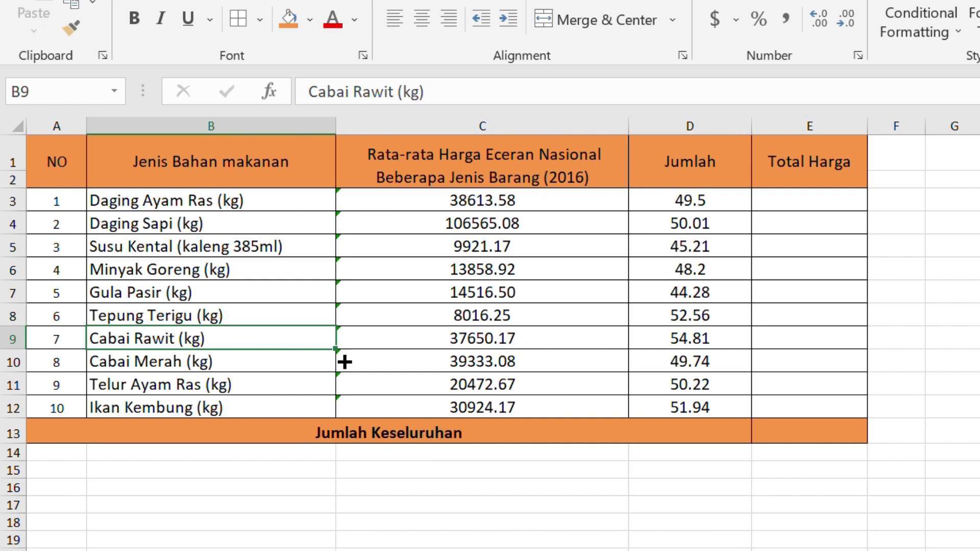
left_click(685, 349)
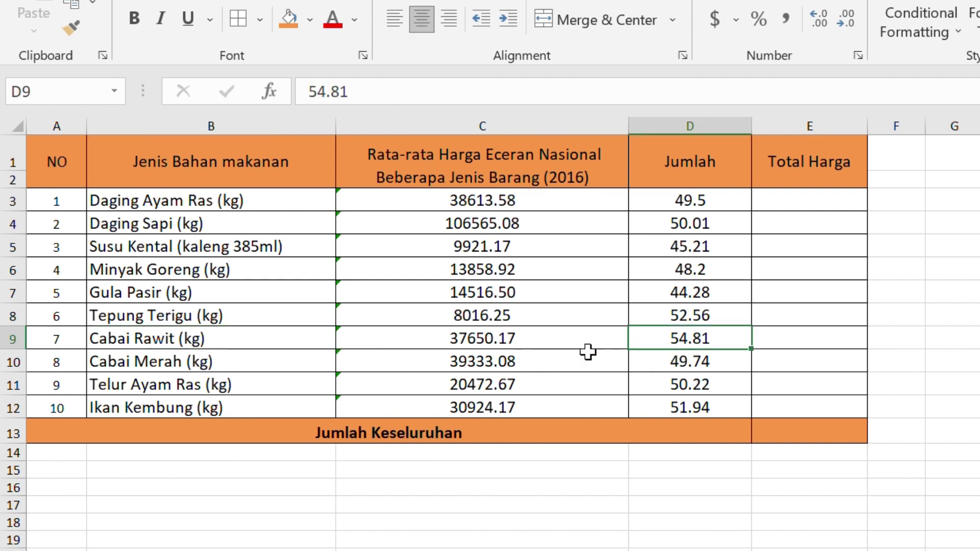
left_click(218, 368)
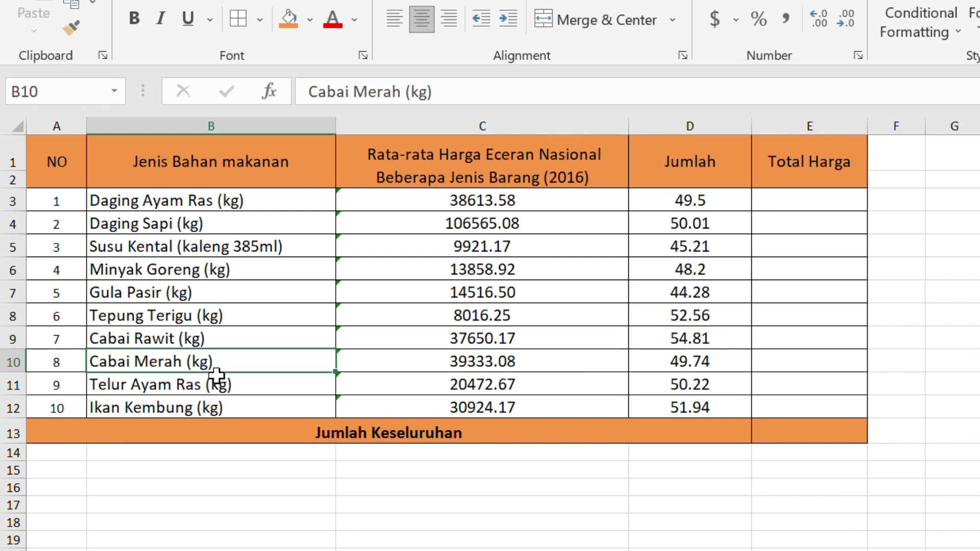
left_click(685, 372)
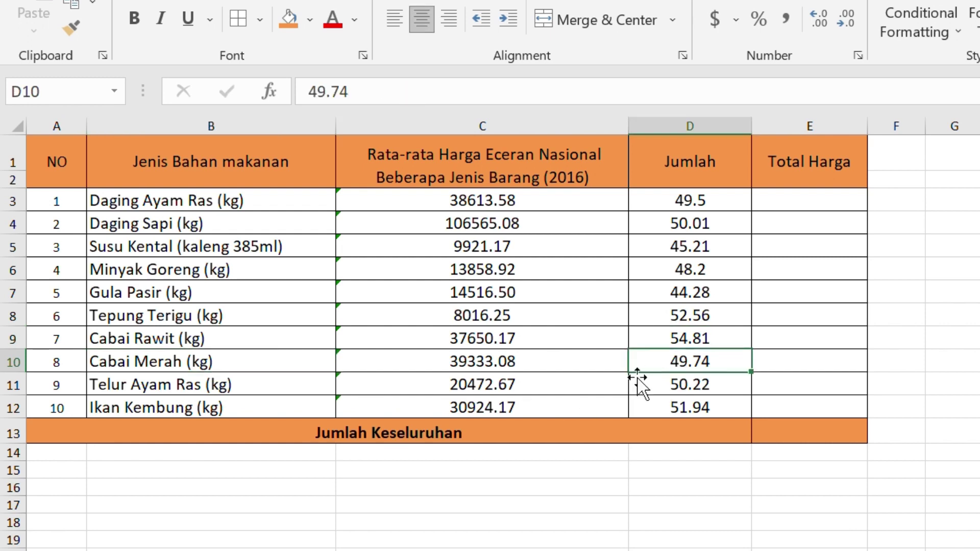
left_click(277, 393)
left_click(684, 387)
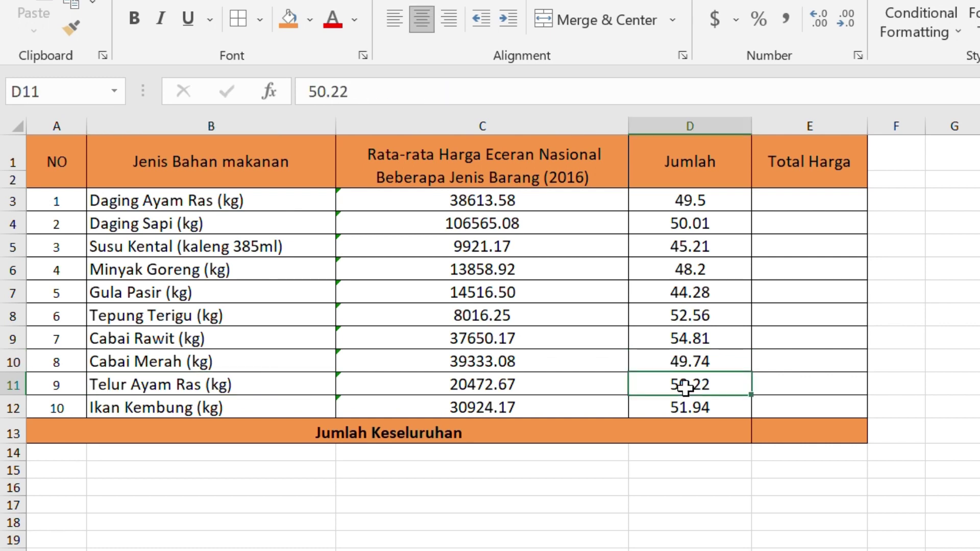
left_click(308, 414)
left_click(693, 410)
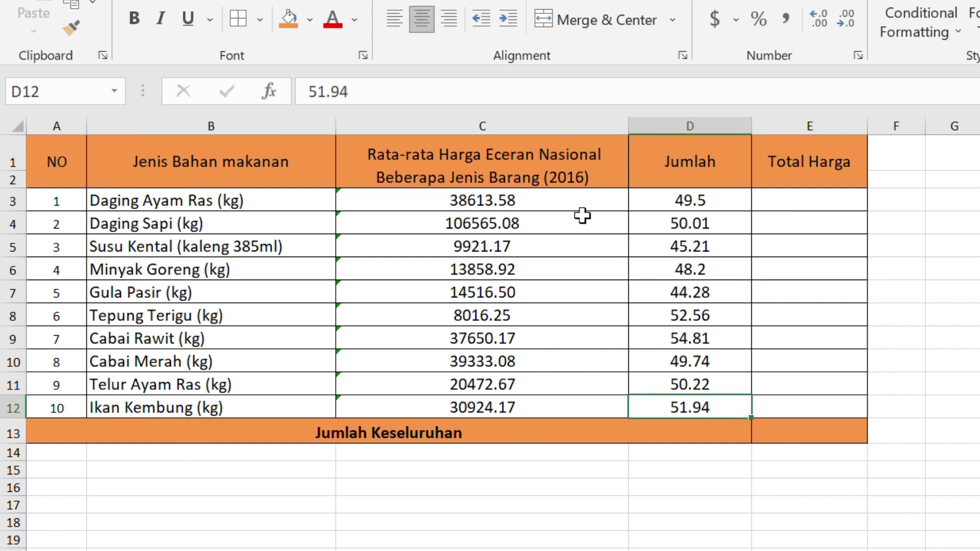
left_click(532, 172)
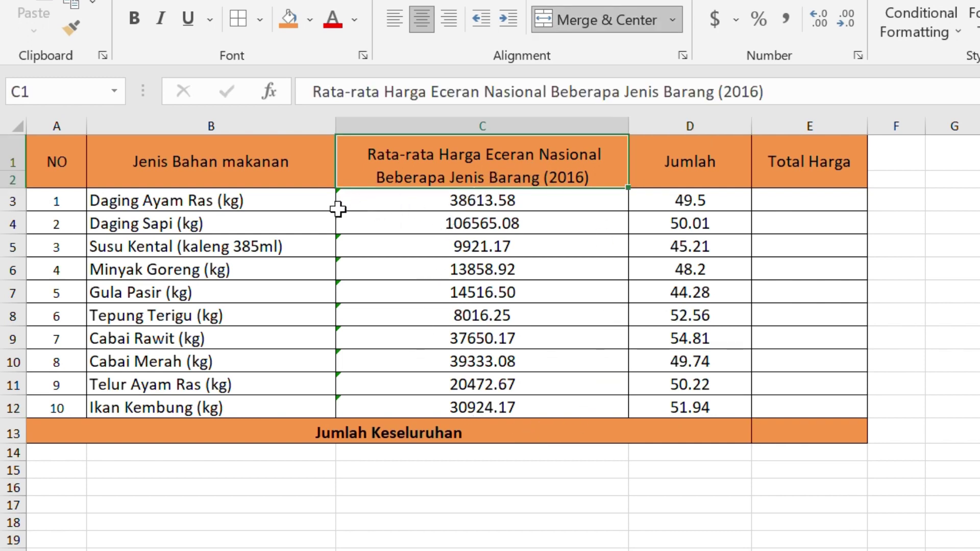
left_click(800, 172)
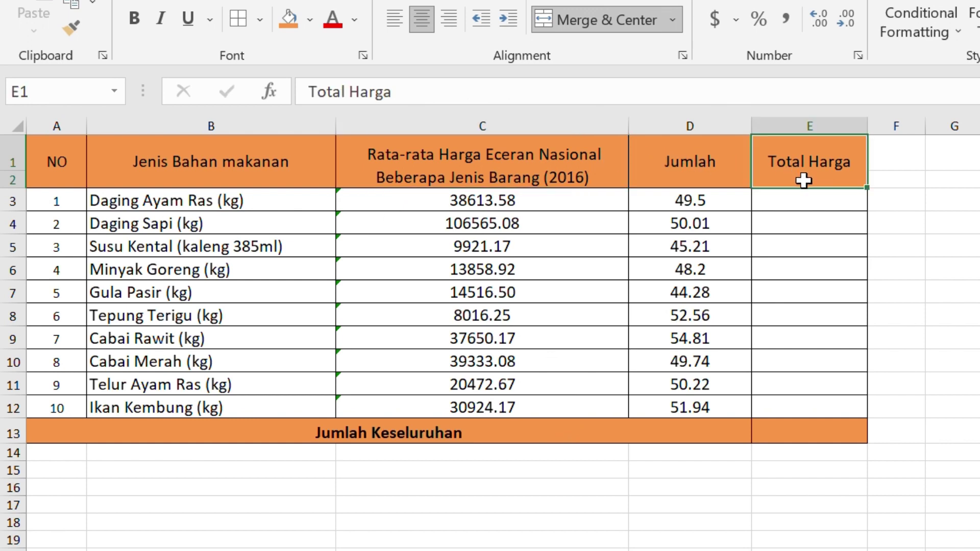
Enter the formula =C3*D3 in cell E3 to multiply Daging Ayam Ras's average price by its quantity.
left_click(815, 206)
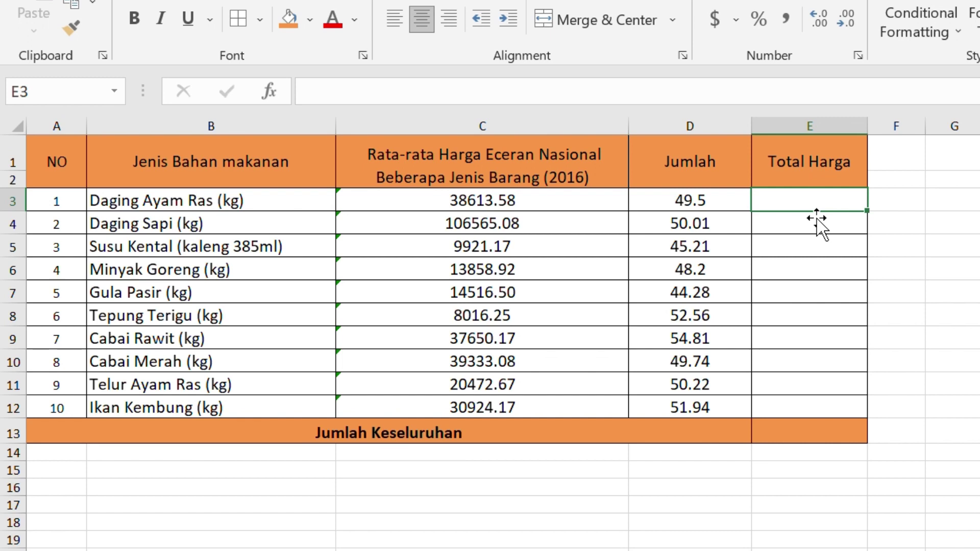
type("=")
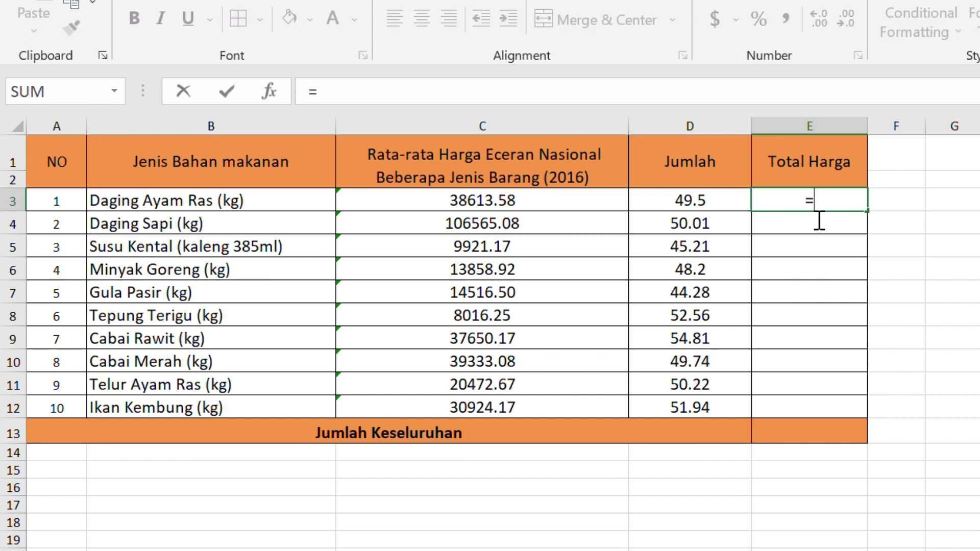
left_click(528, 205)
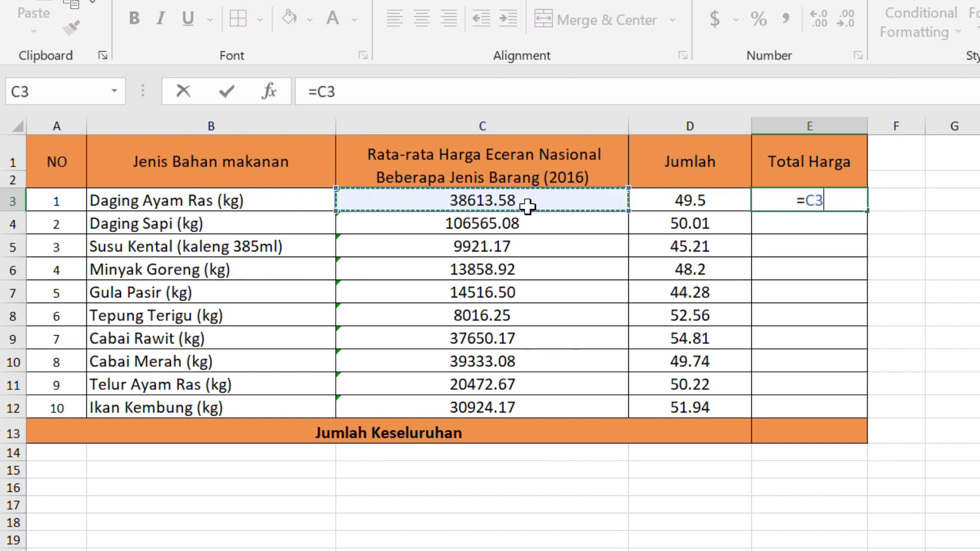
type("*")
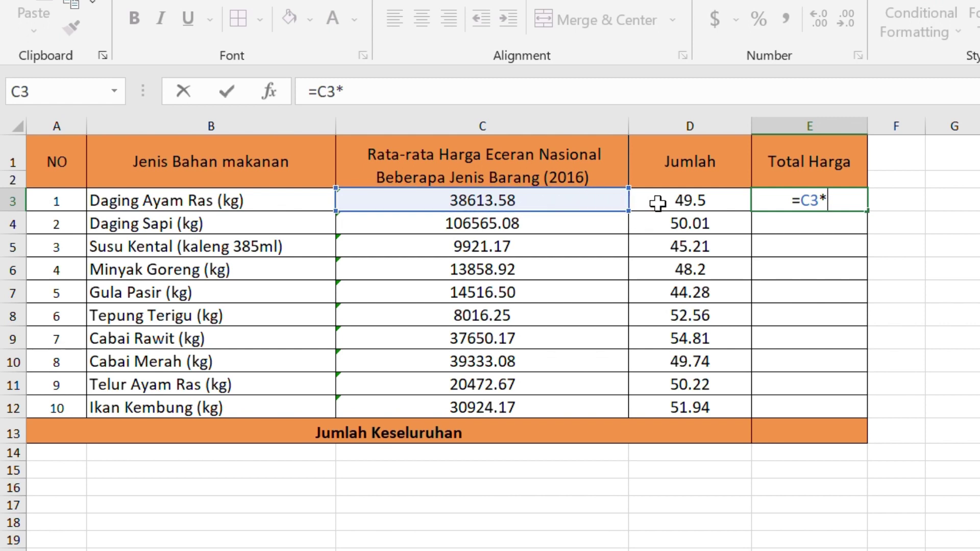
left_click(689, 203)
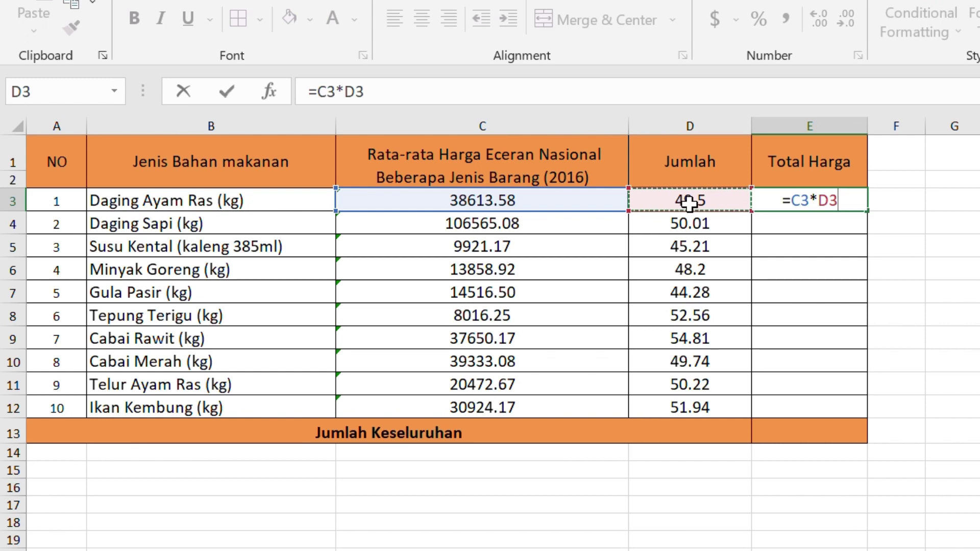
key("Return")
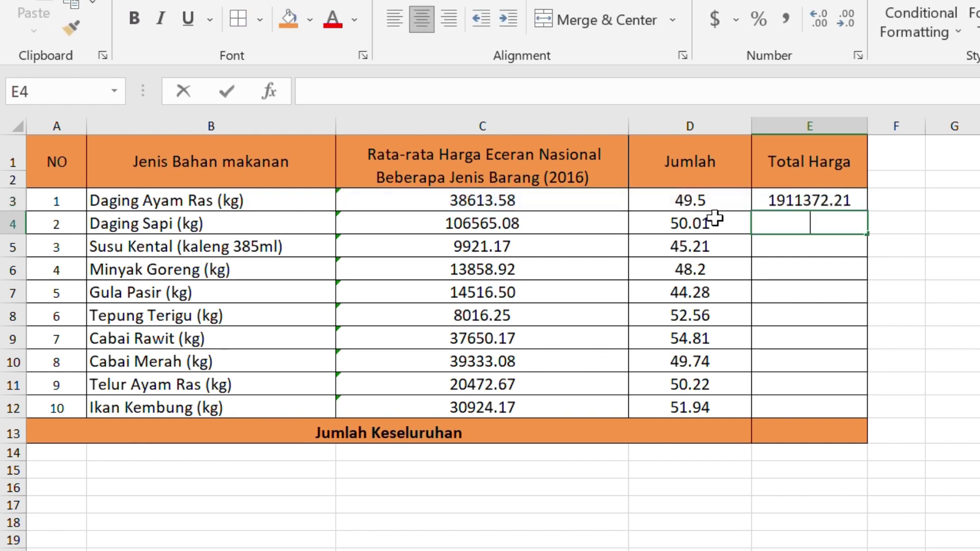
Enter the formula =C4*D4 in cell E4 to calculate the Total Harga for Daging Sapi.
type("=")
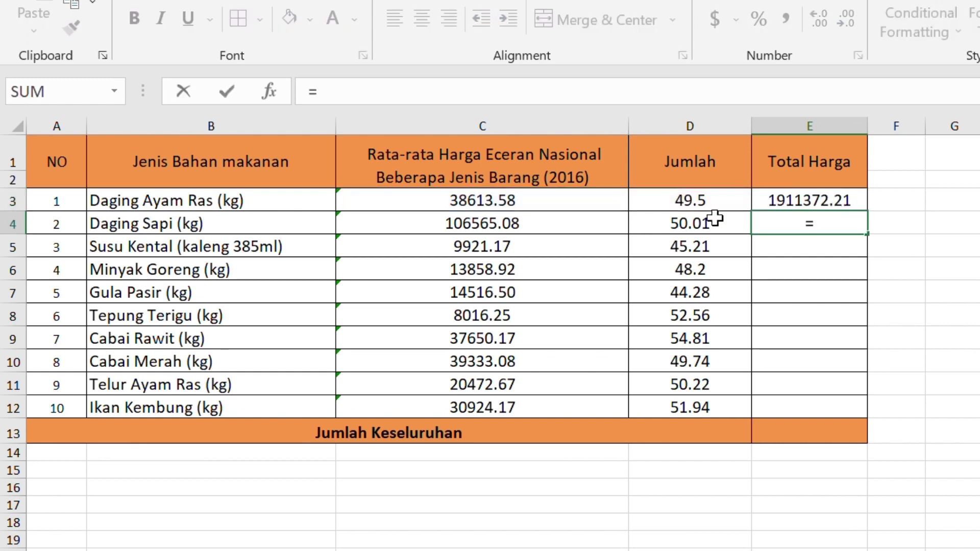
left_click(554, 225)
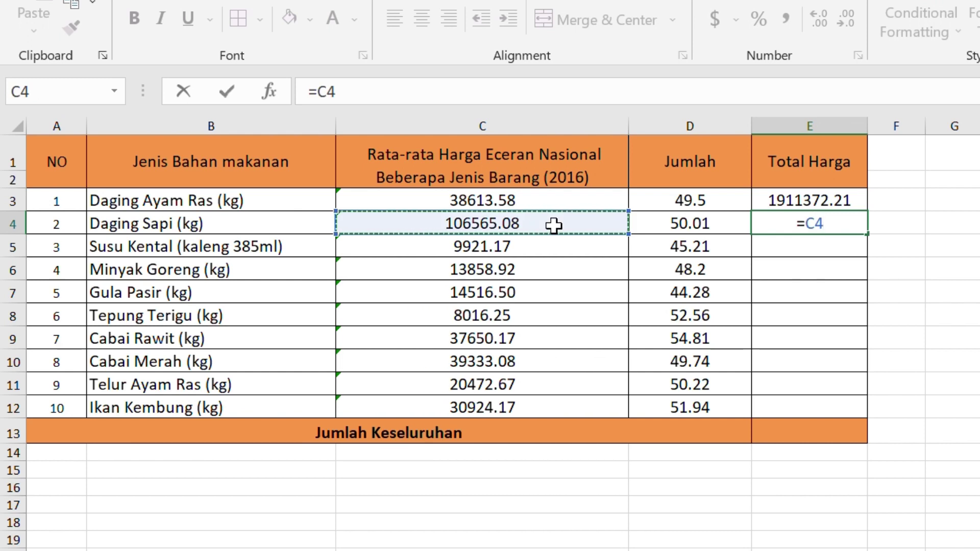
type("*")
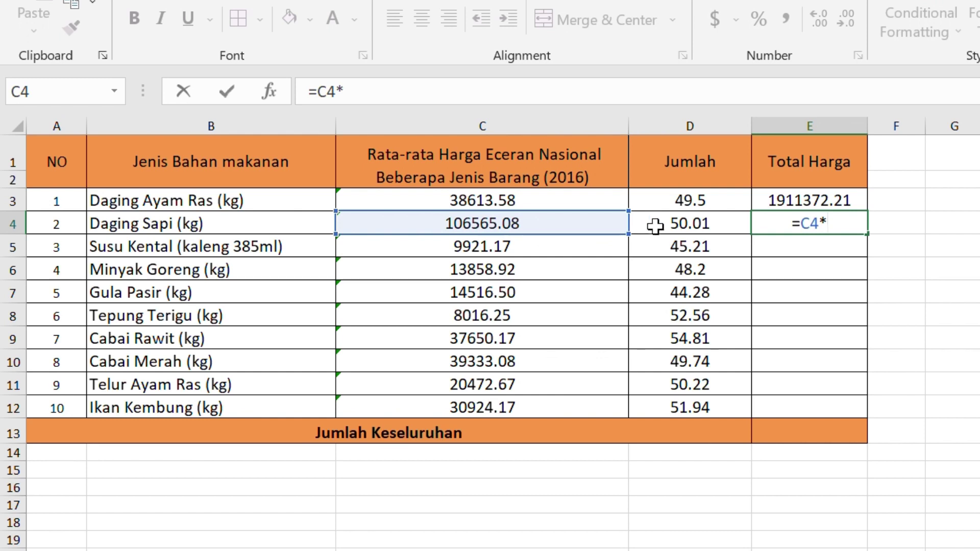
left_click(678, 226)
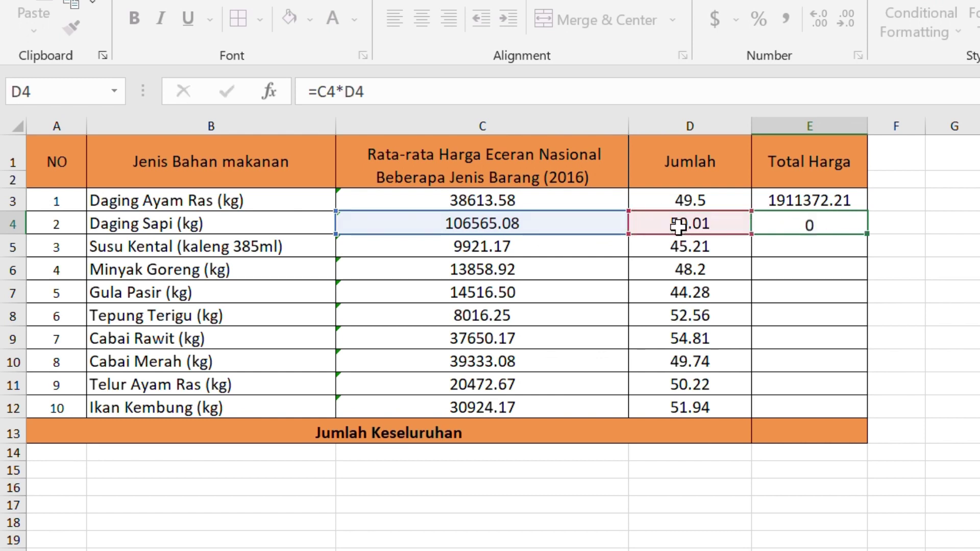
key("Return")
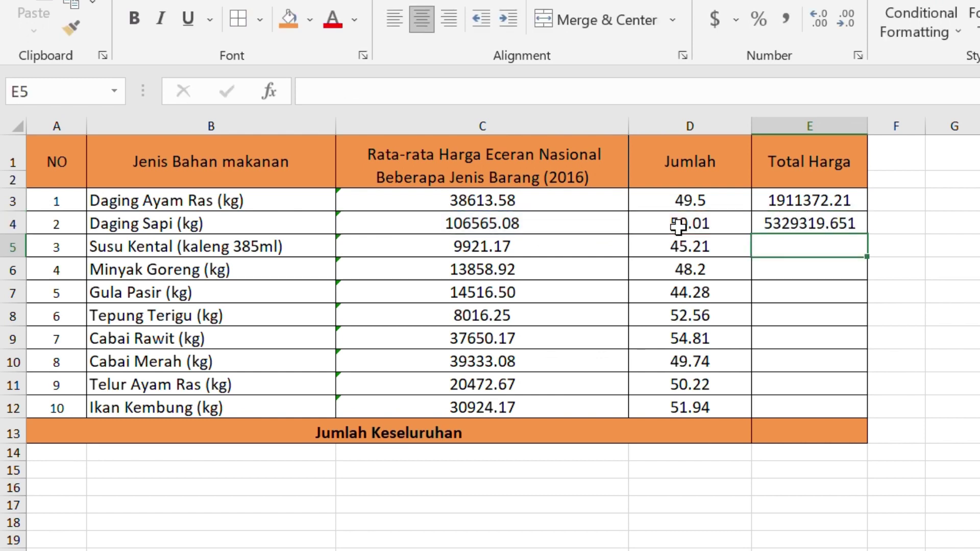
Enter the formula =C5*D5 in cell E5 to calculate the Total Harga for Susu Kental.
type("=")
left_click(551, 257)
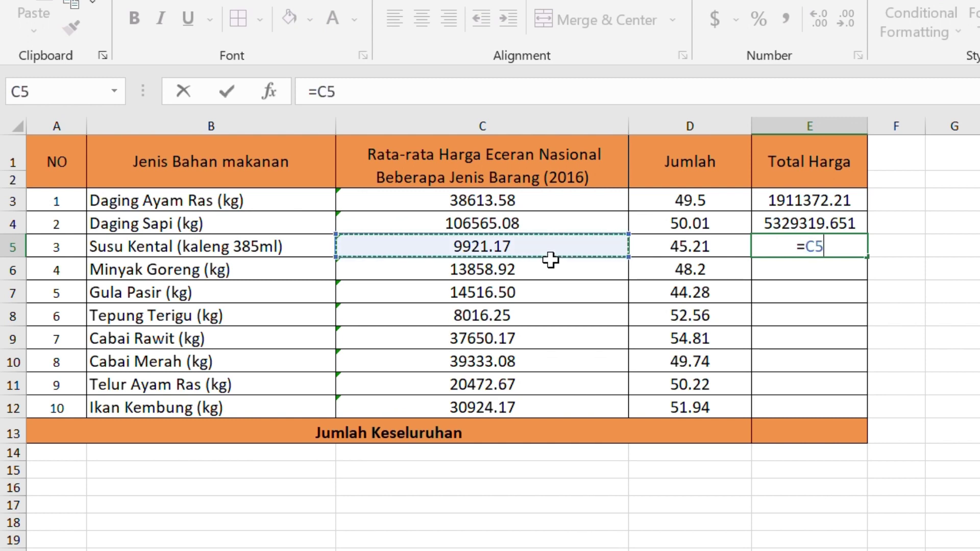
type("*")
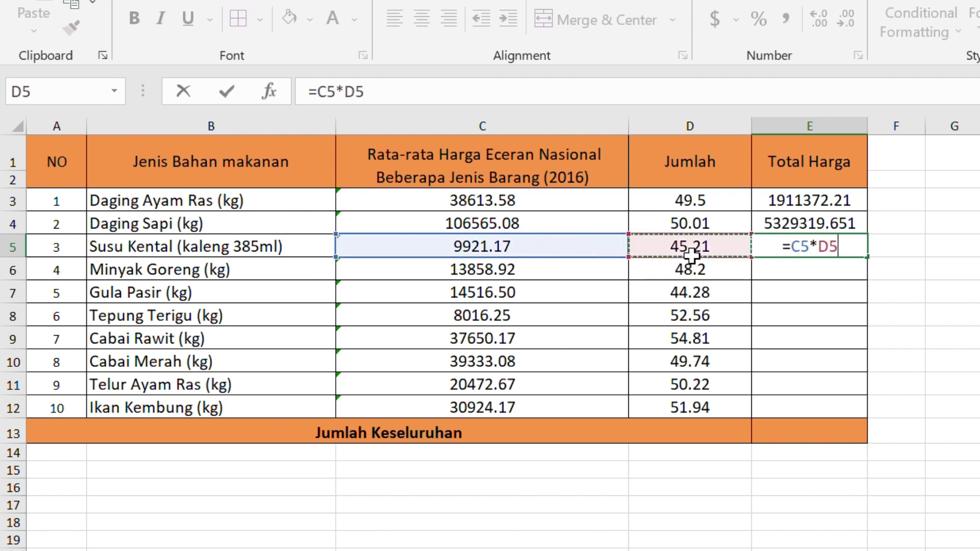
left_click(690, 253)
key("Return")
Enter a formula in cell E6 multiplying Minyak Goreng's price in C6 by its quantity in D6.
type("=")
left_click(608, 277)
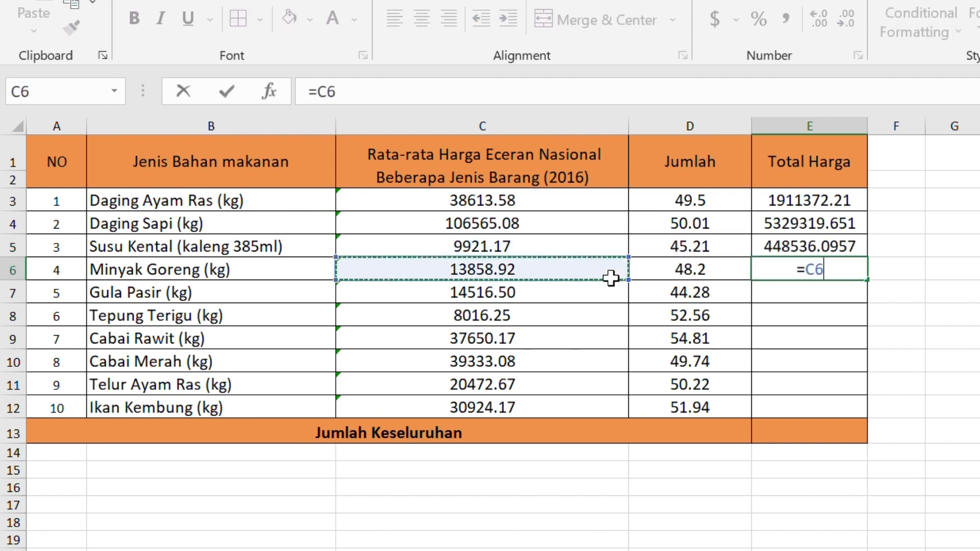
type("*")
left_click(664, 276)
key("Return")
Enter the formula =C7*D7 in cell E7 to calculate the Total Harga for Gula Pasir.
type("=")
left_click(625, 295)
type("*")
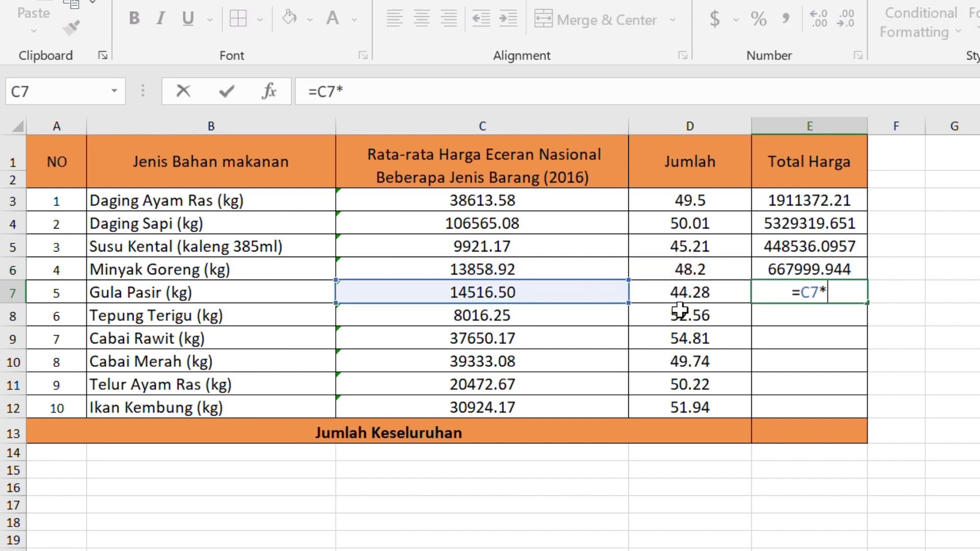
left_click(680, 301)
key("Return")
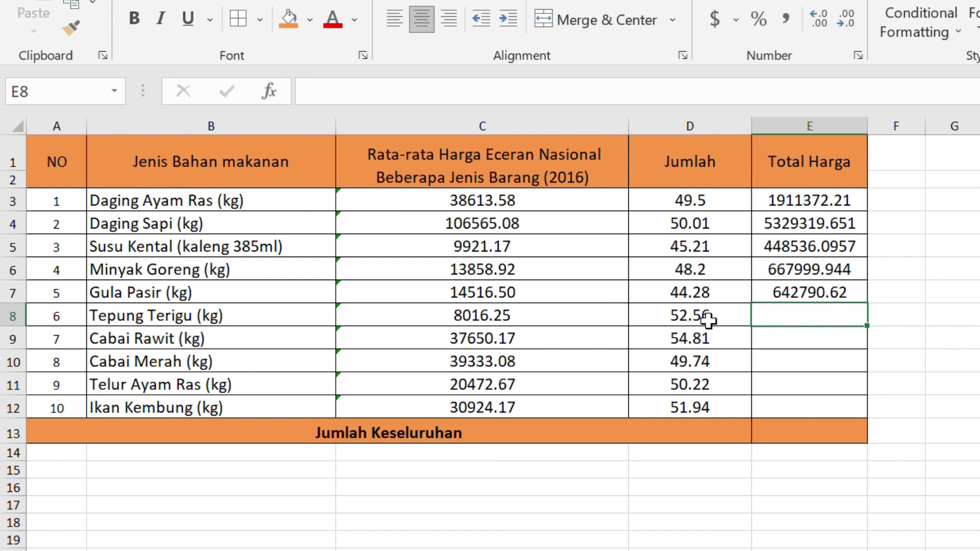
Enter a formula in cell E8 multiplying Tepung Terigu's price in C8 by its quantity in D8.
type("=")
left_click(618, 325)
type("*")
left_click(710, 325)
key("Return")
Enter a formula in cell E9 multiplying Cabai Rawit's price in C9 by its quantity in D9.
left_click(605, 349)
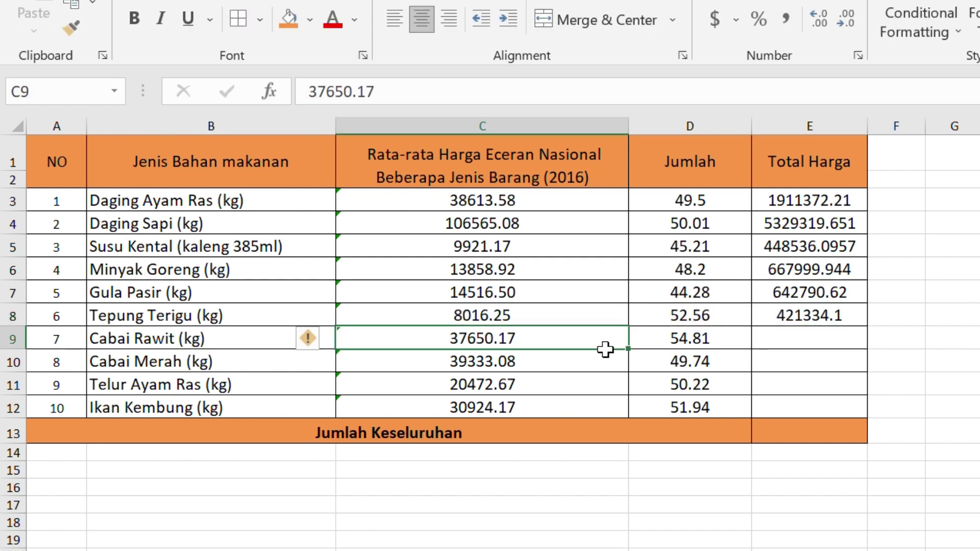
left_click(783, 347)
type("=")
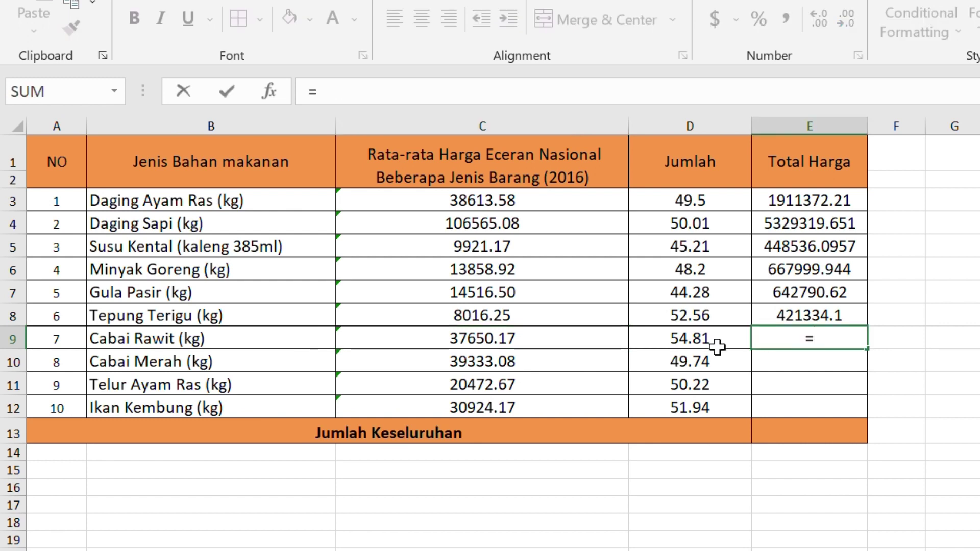
left_click(617, 343)
type("*")
left_click(707, 343)
key("Return")
Enter a formula in cell E10 multiplying Cabai Merah's price in C10 by its quantity in D10.
type("=")
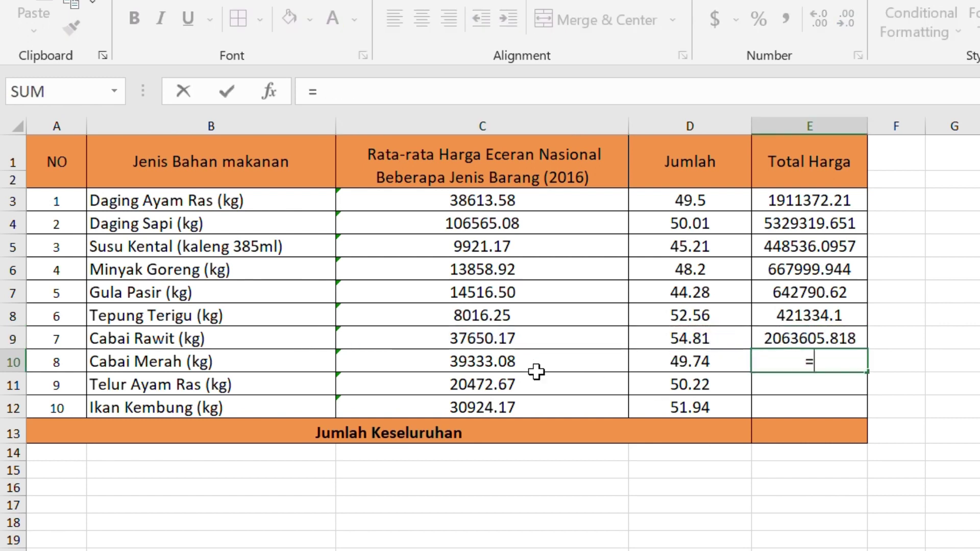
left_click(536, 371)
type("*")
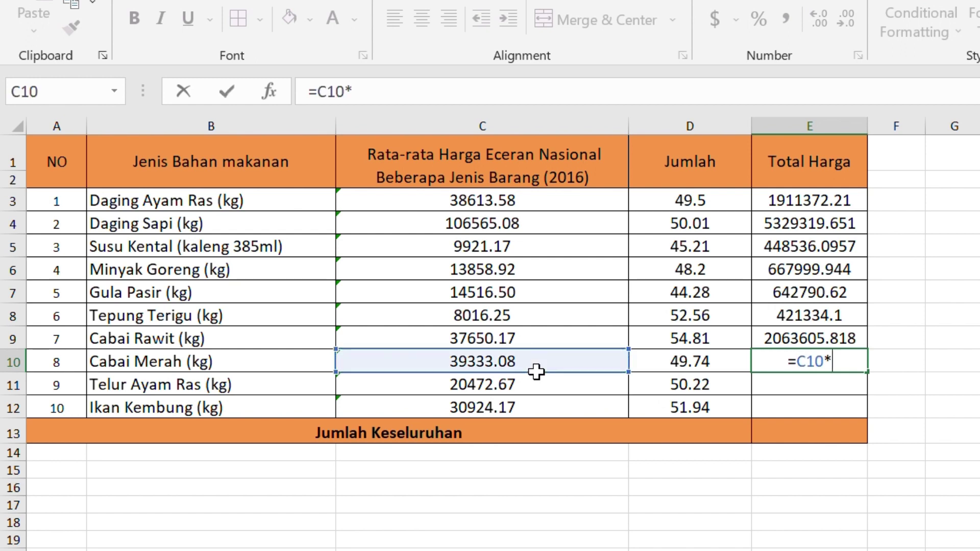
left_click(702, 369)
key("Return")
Enter a formula in cell E11 multiplying Telur Ayam Ras's price in C11 by its quantity in D11.
type("=")
left_click(608, 391)
type("*")
left_click(666, 395)
key("Return")
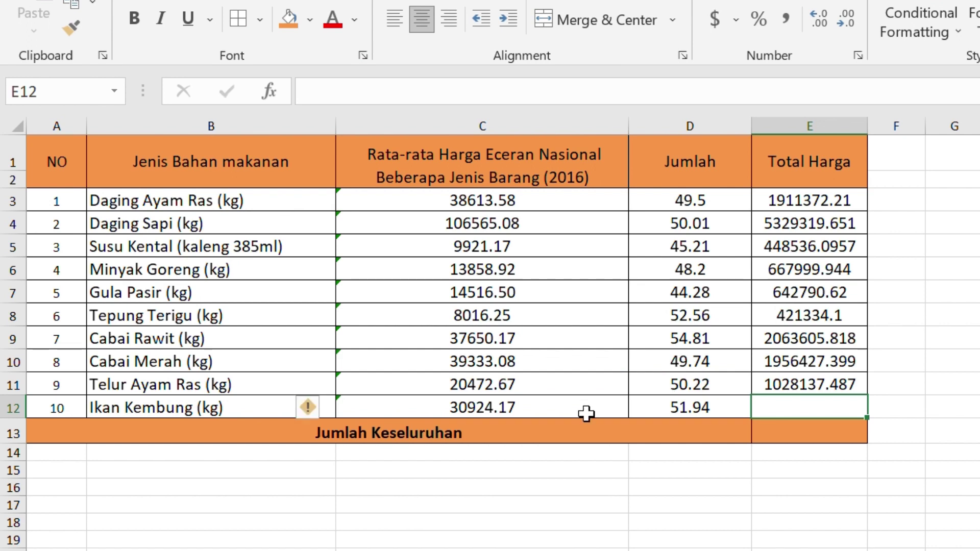
Enter a formula in cell E12 multiplying Ikan Kembung's price in C12 by its quantity in D12.
left_click(586, 413)
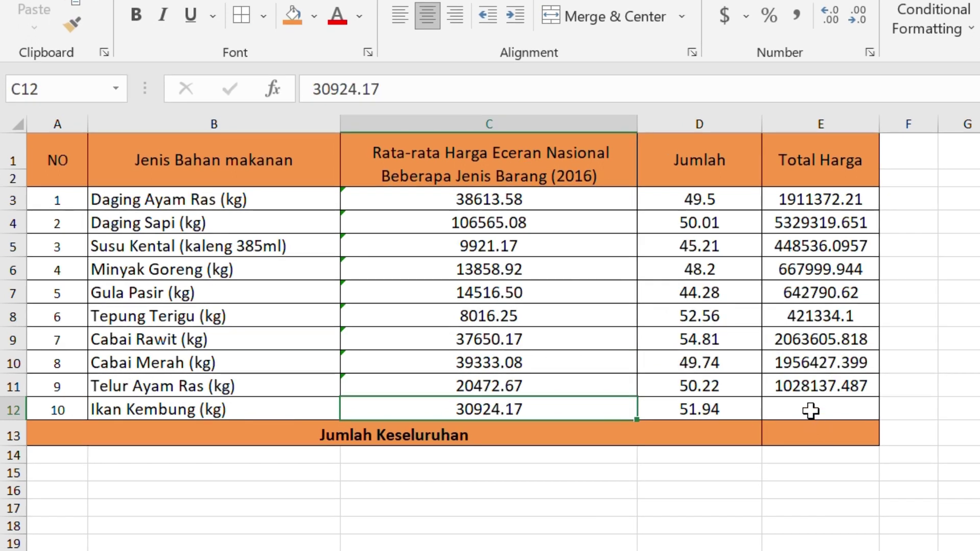
left_click(811, 411)
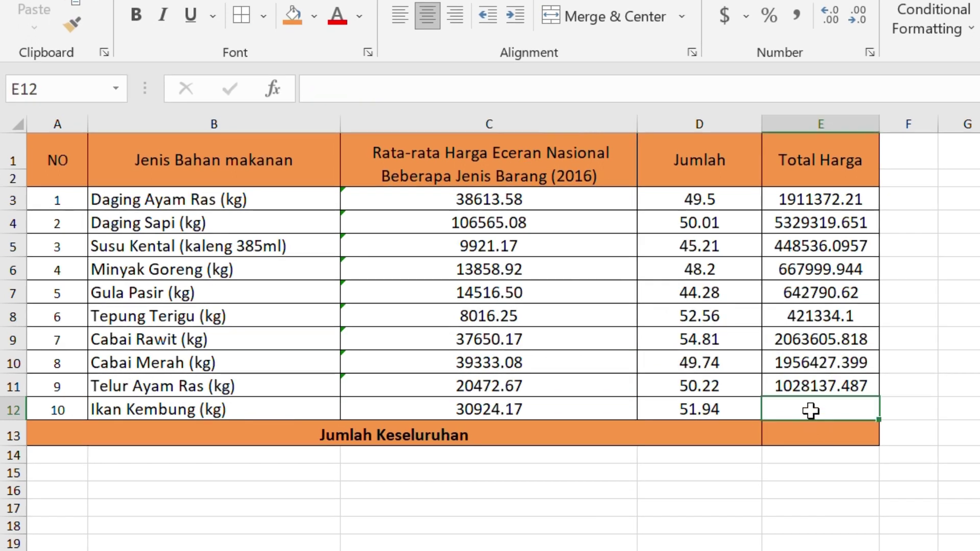
type("=")
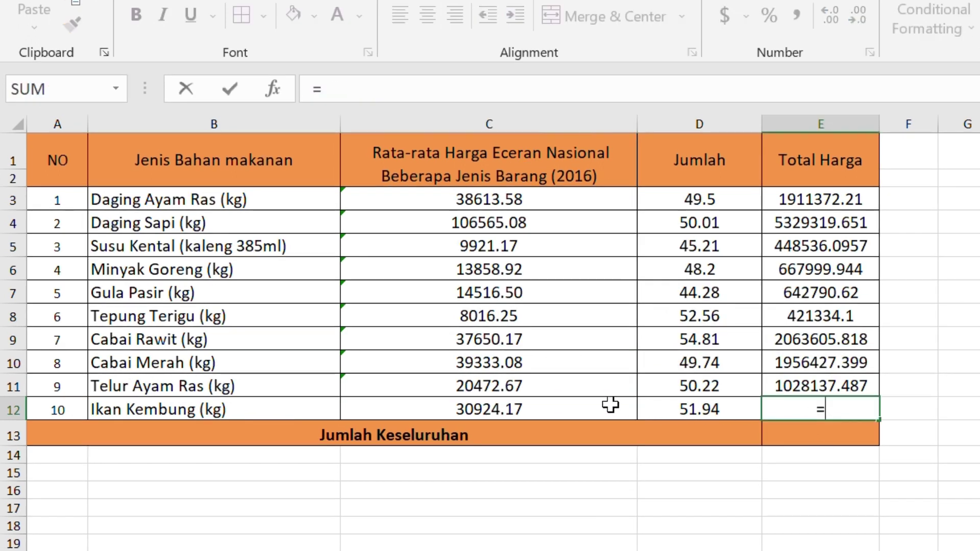
left_click(596, 413)
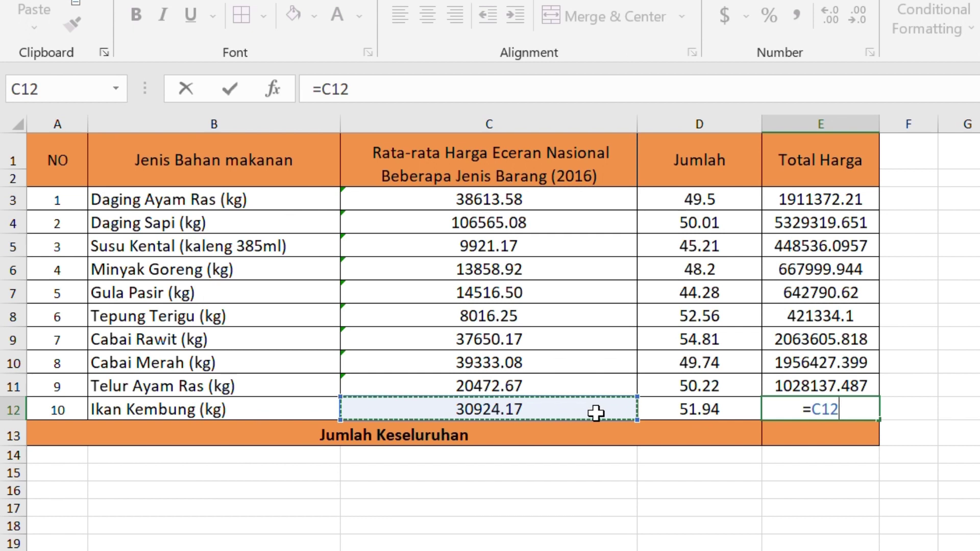
type("*")
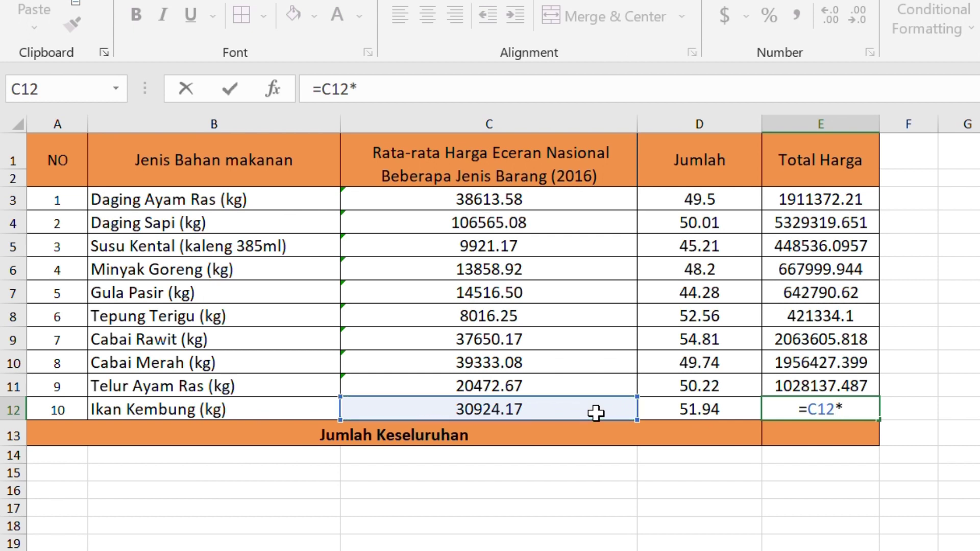
left_click(685, 411)
key("Return")
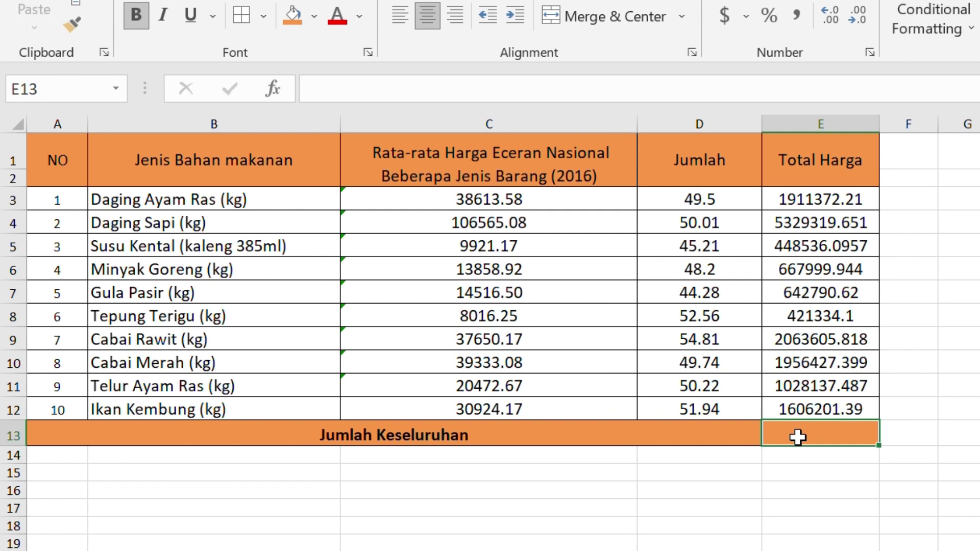
Enter the formula =SUM(E3:E12) in cell E13 to calculate the Jumlah Keseluruhan of the Total Harga column.
type("=")
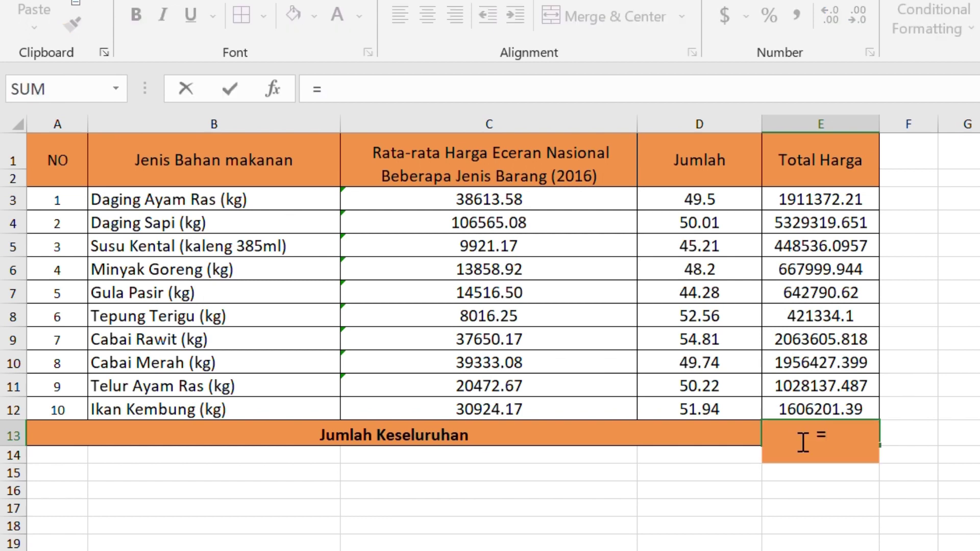
type("sum(")
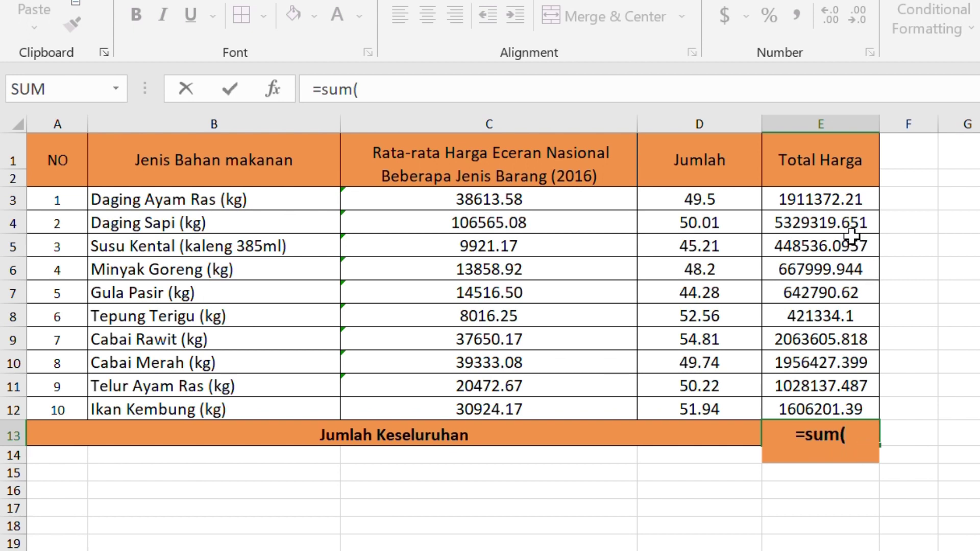
left_click(839, 207)
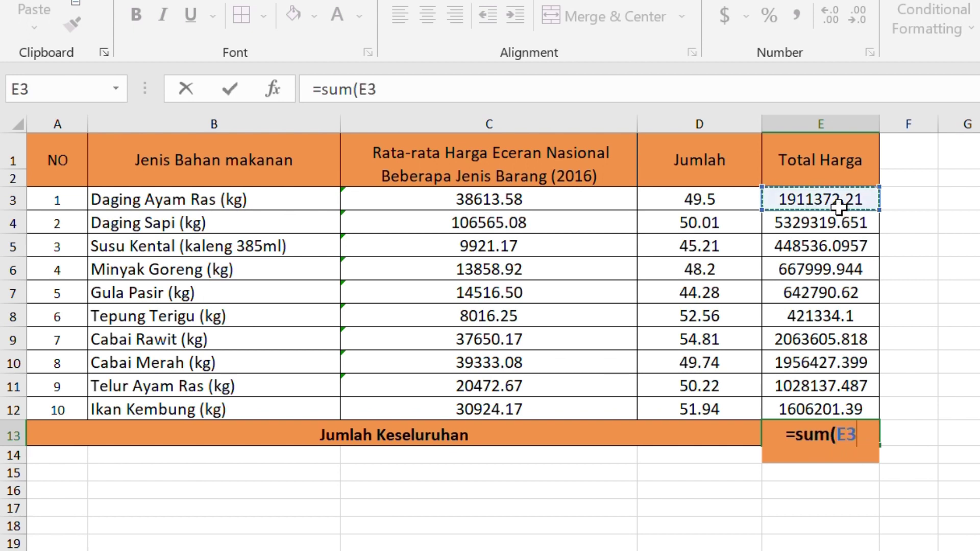
left_click_drag(843, 217, 879, 408)
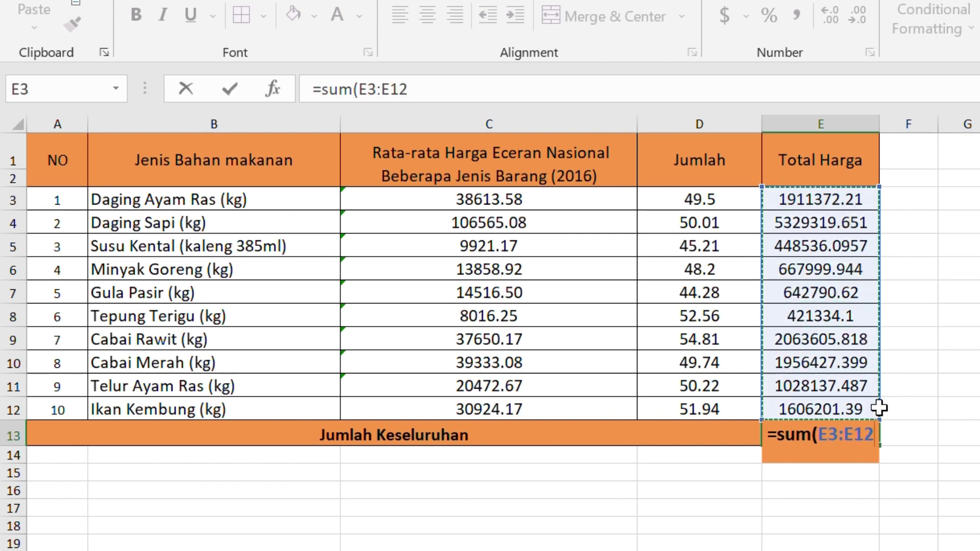
type(")")
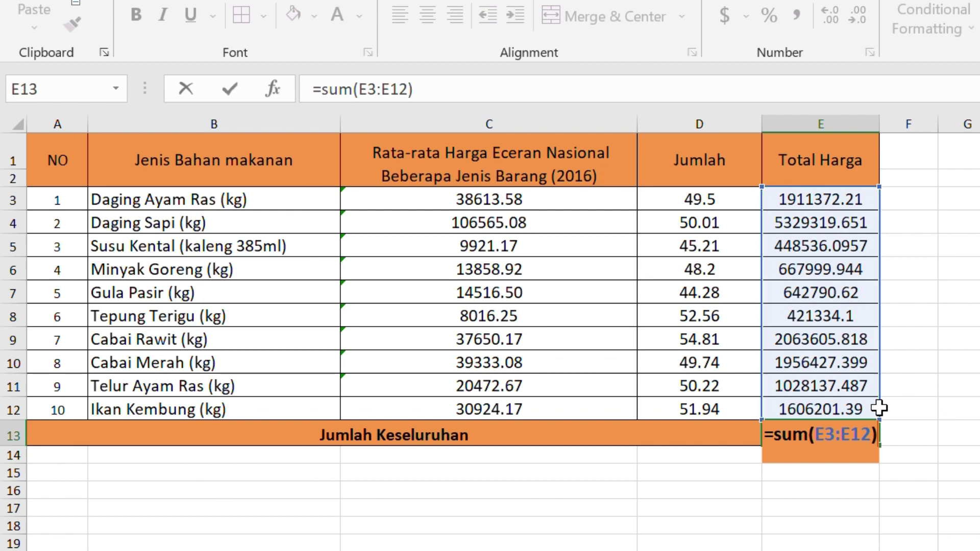
key("ctrl+Return")
key("Return")
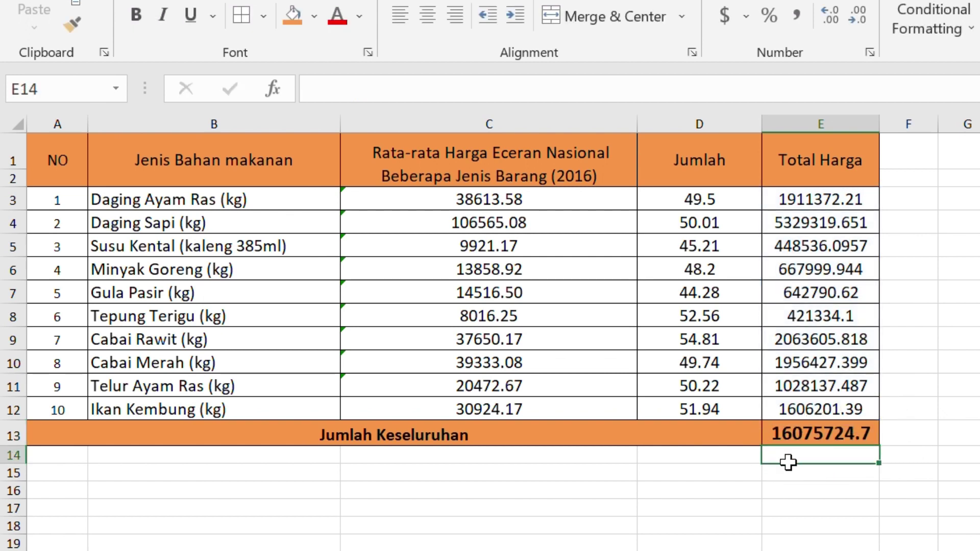
left_click(862, 432)
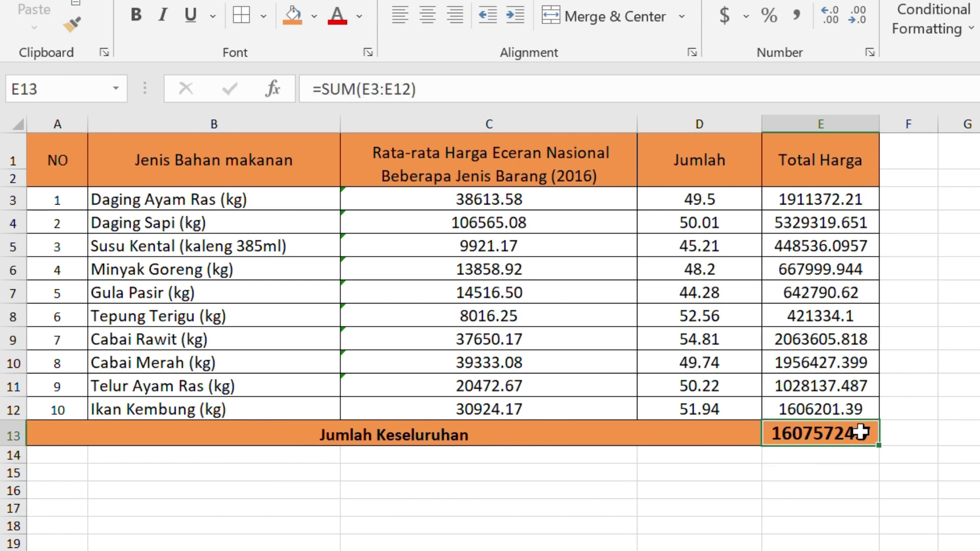